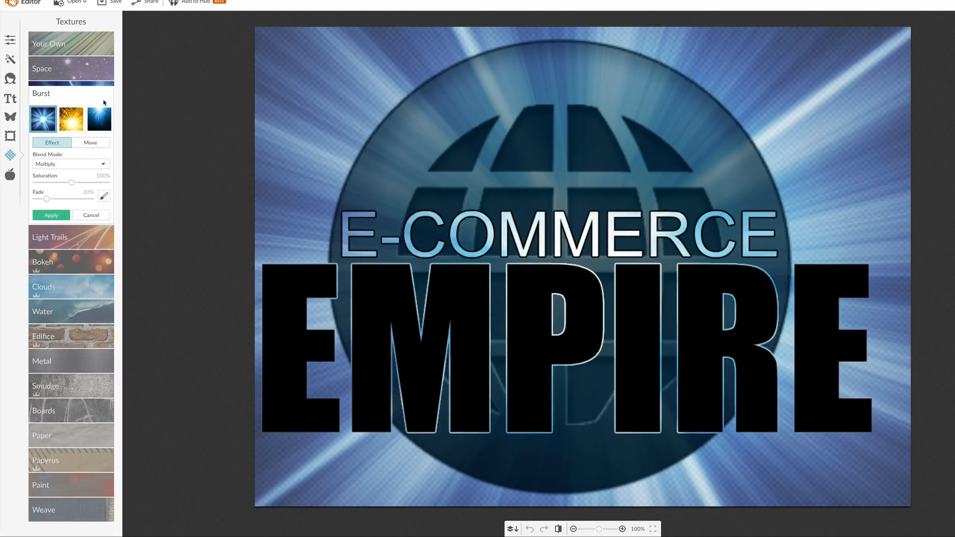
Discard the Burst texture preview and add ecom.png from the Desktop as an overlay on the logo image
click(94, 217)
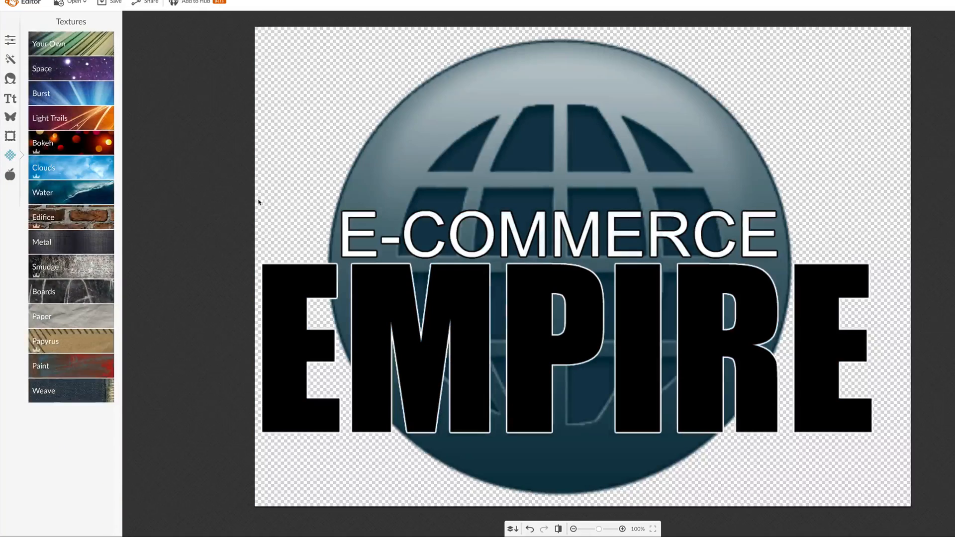
click(10, 118)
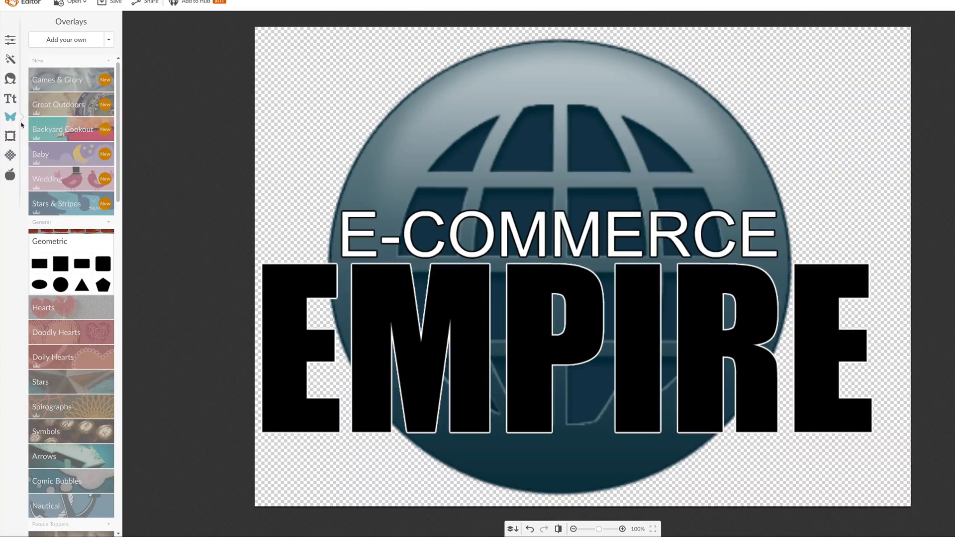
click(97, 41)
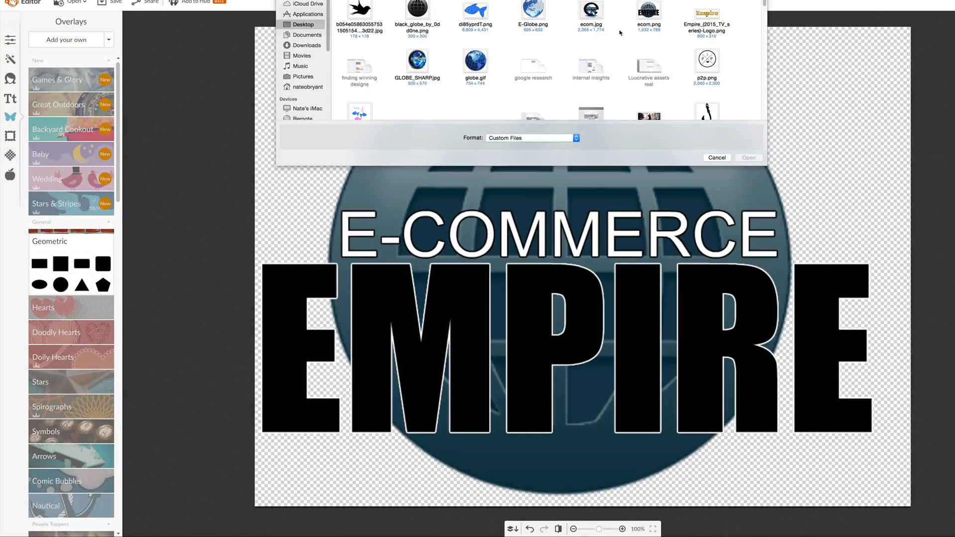
click(661, 14)
click(758, 156)
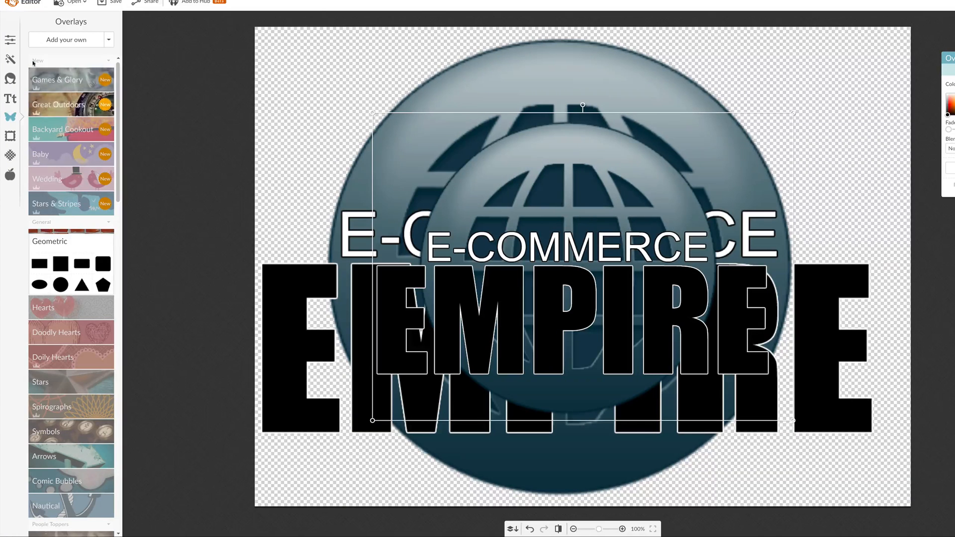
Apply the first Smudge texture to the background with Normal blend mode and a fade of 16%
click(10, 156)
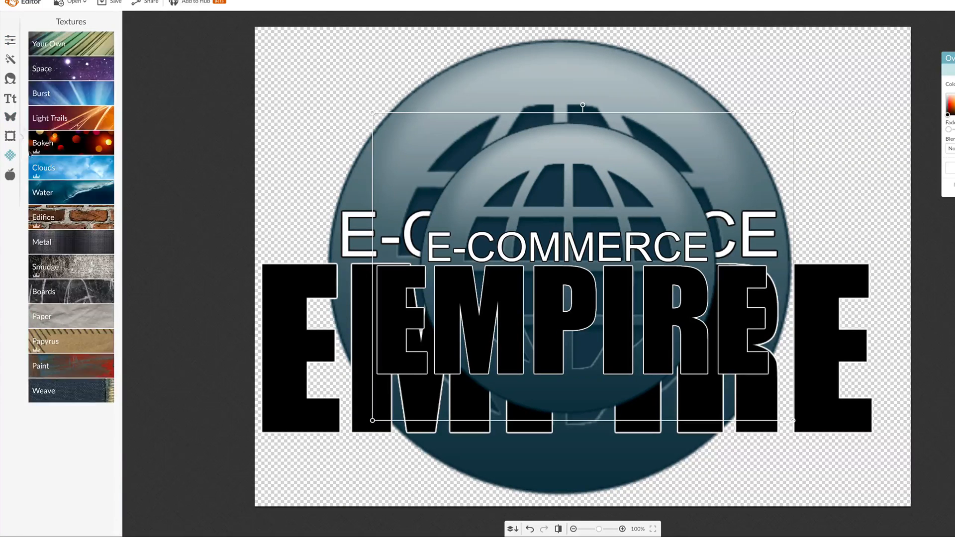
click(79, 268)
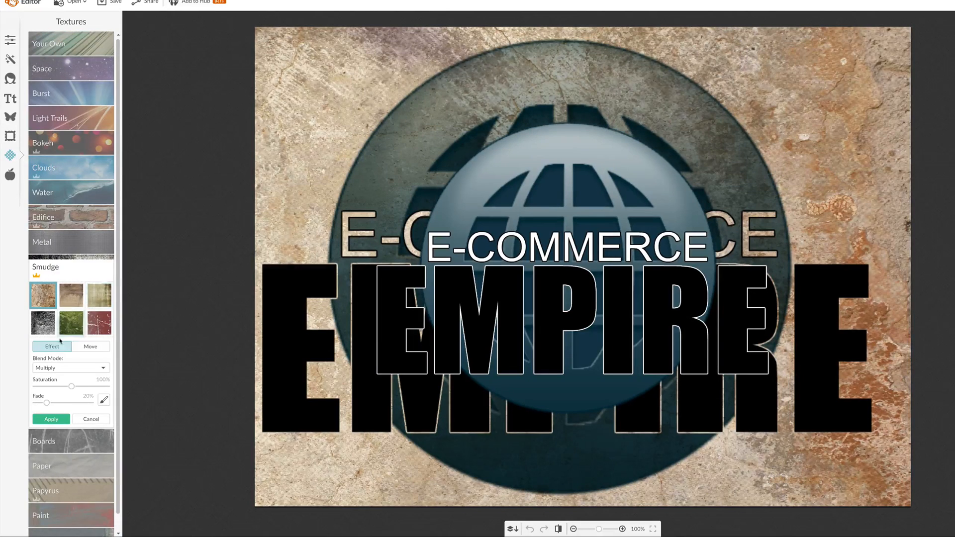
click(76, 369)
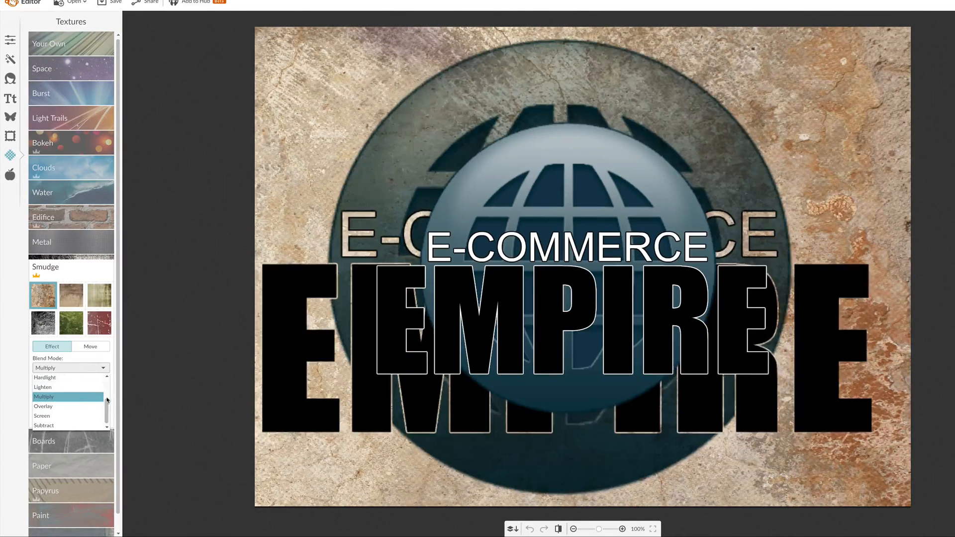
click(83, 379)
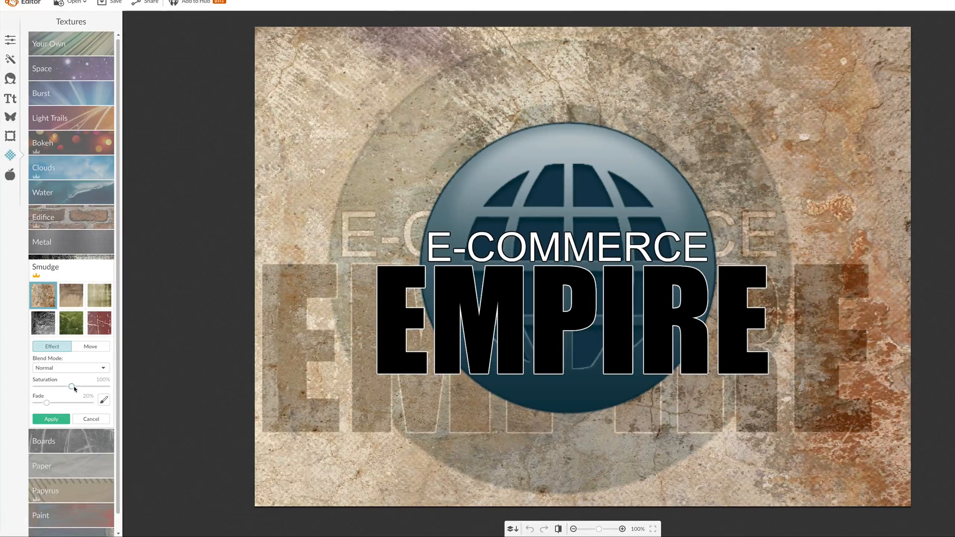
drag(47, 403, 46, 404)
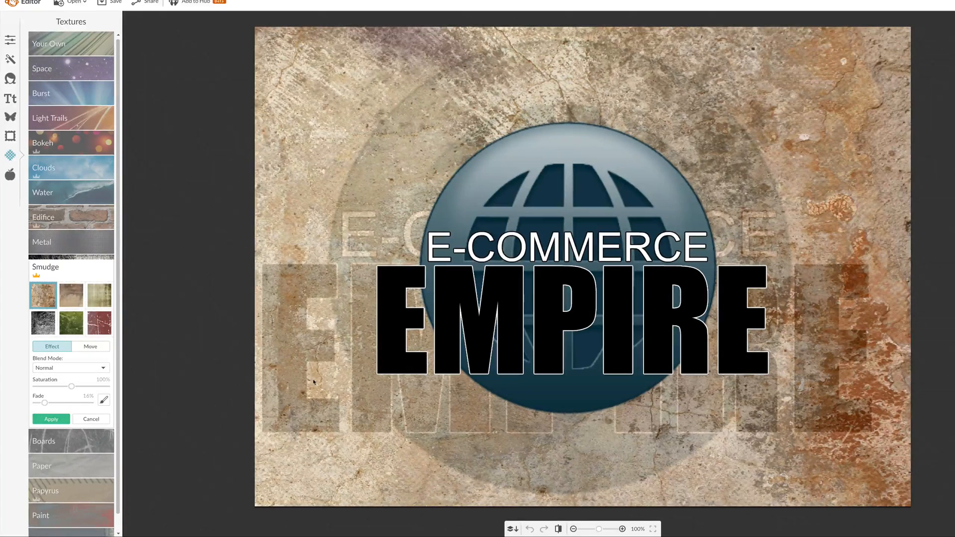
click(51, 418)
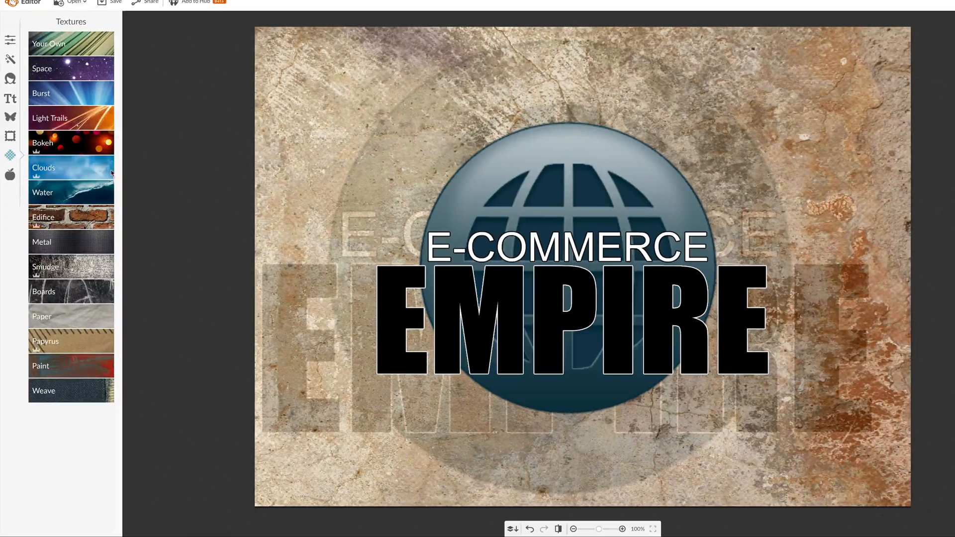
Add the text "FREE" in Arial at the upper-left corner of the image
click(10, 98)
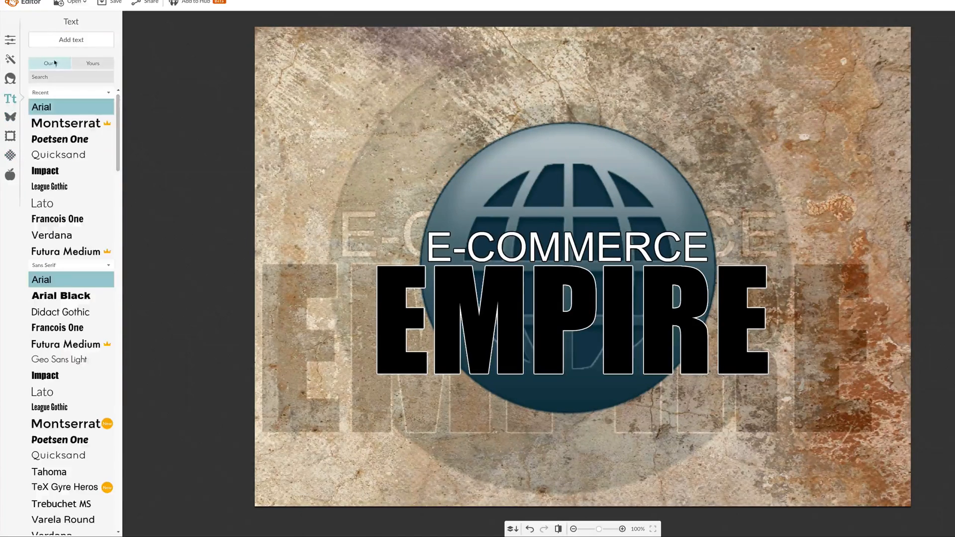
click(81, 36)
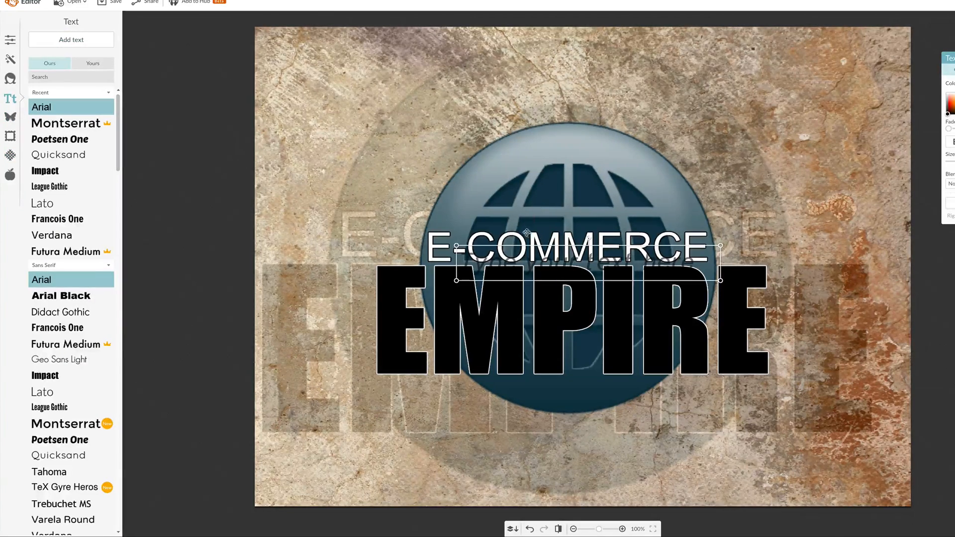
drag(526, 232, 333, 42)
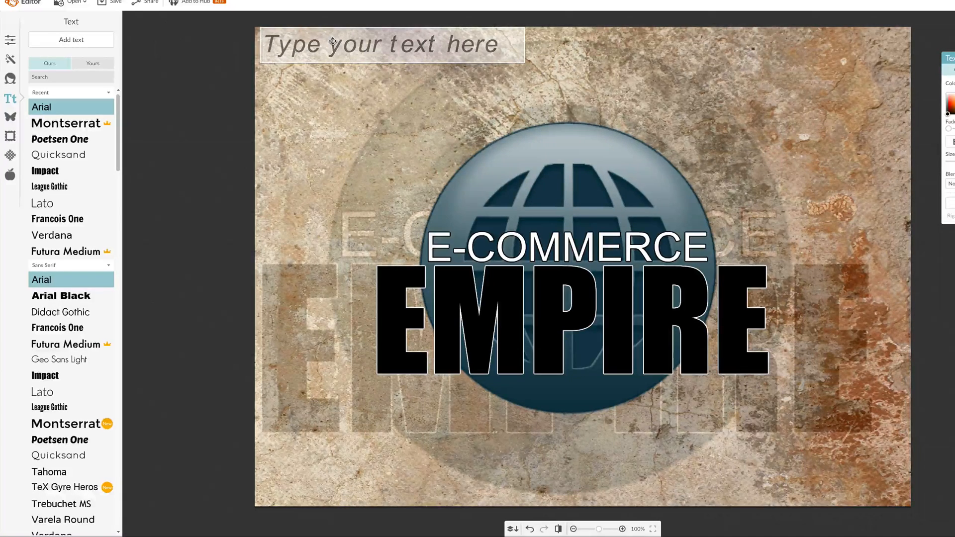
text(FREE)
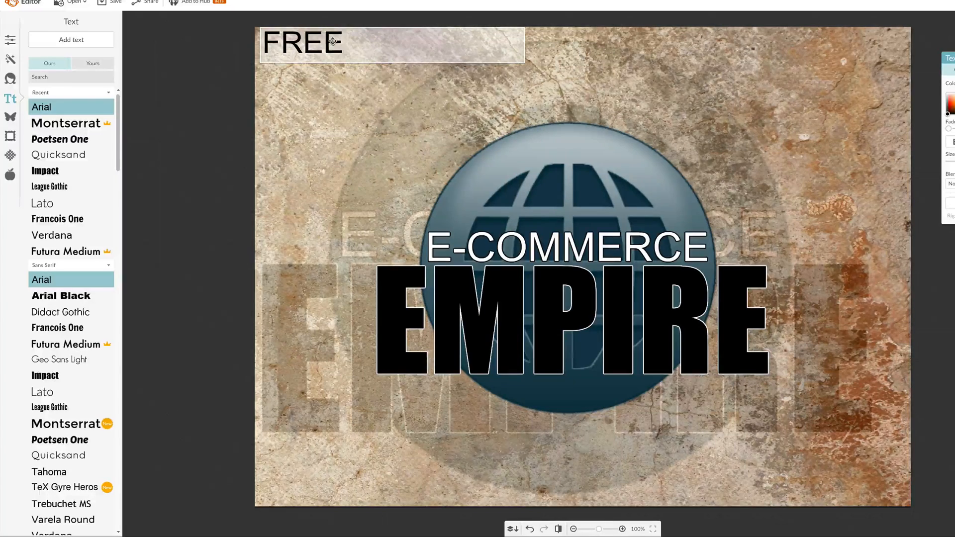
click(337, 84)
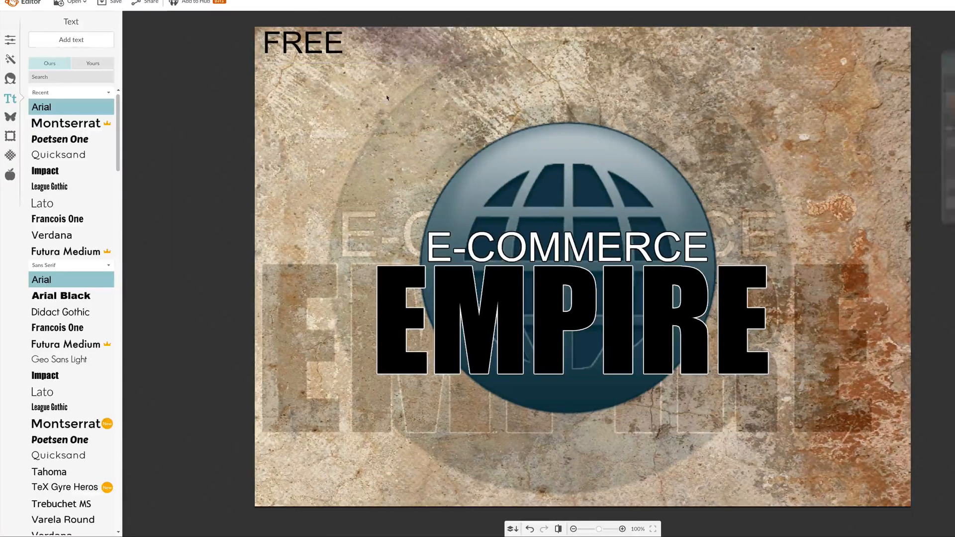
click(318, 49)
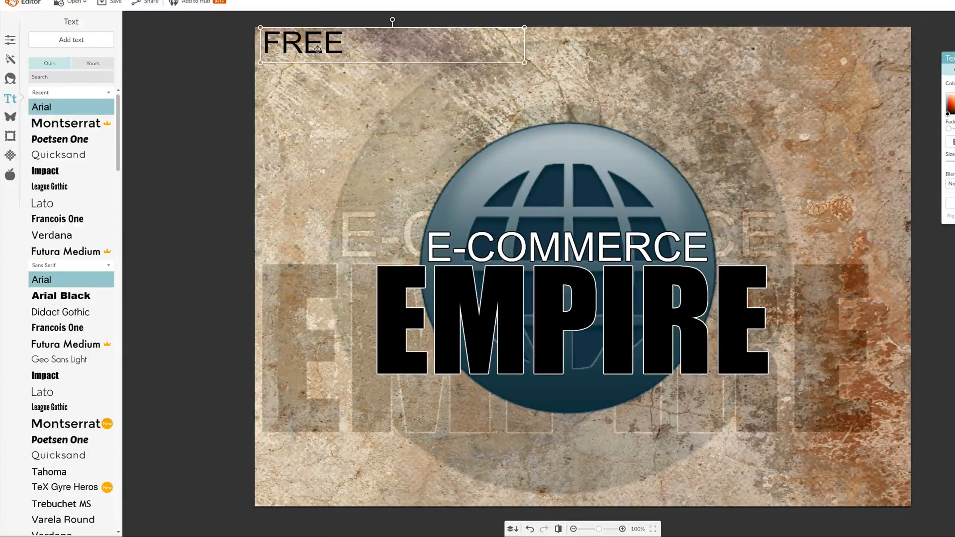
click(326, 85)
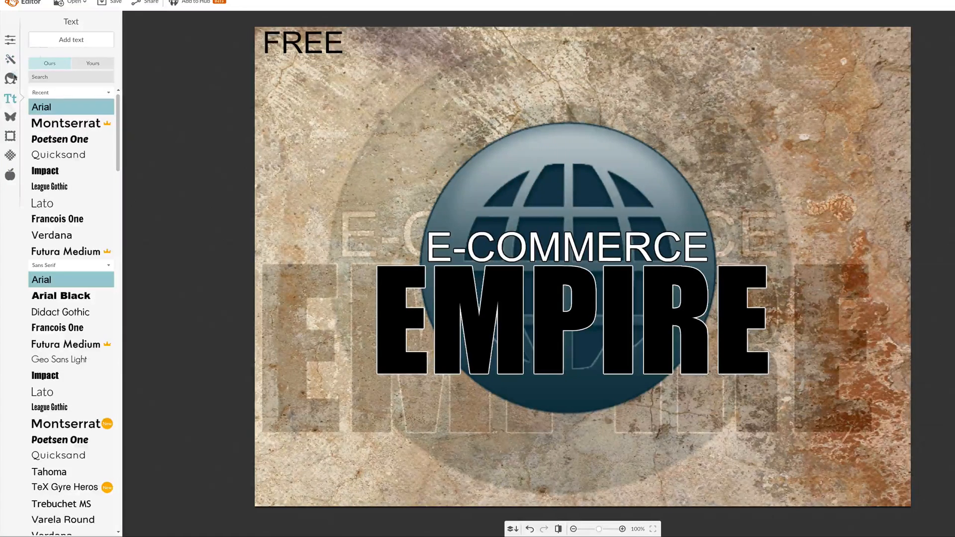
Add the text "Just Pay Shipping" in Arial on its own line beneath "FREE"
click(94, 46)
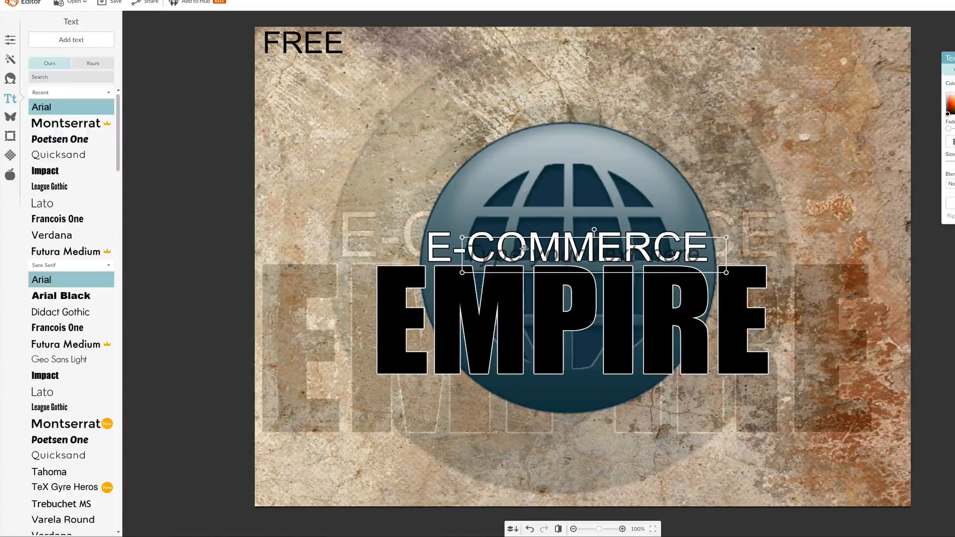
drag(522, 249, 320, 73)
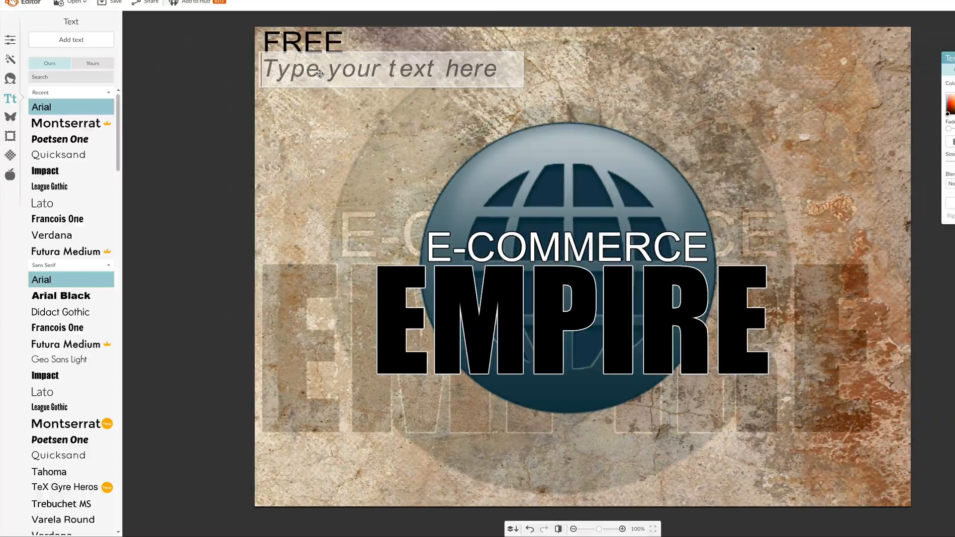
text(Justp)
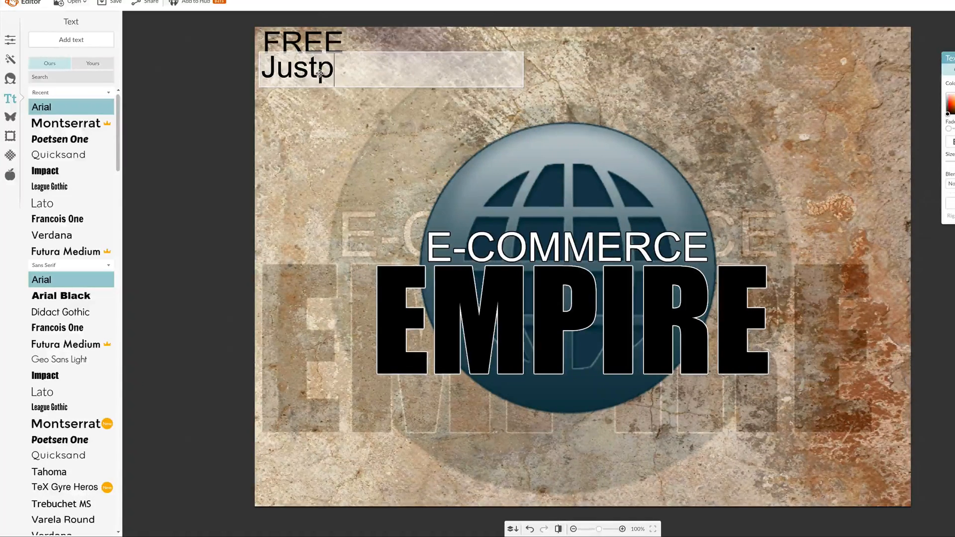
key(BackSpace)
text(Pay)
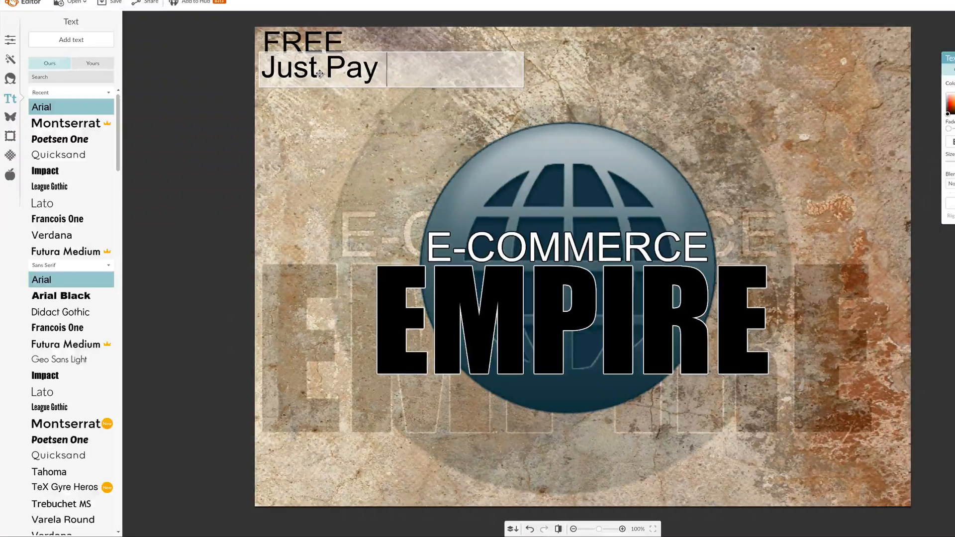
text(Shippin)
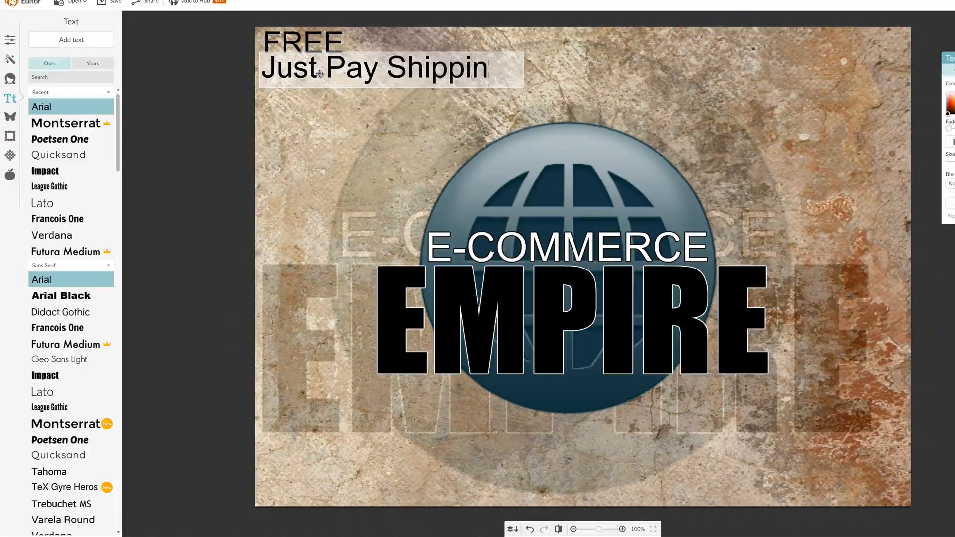
text(g)
key(Escape)
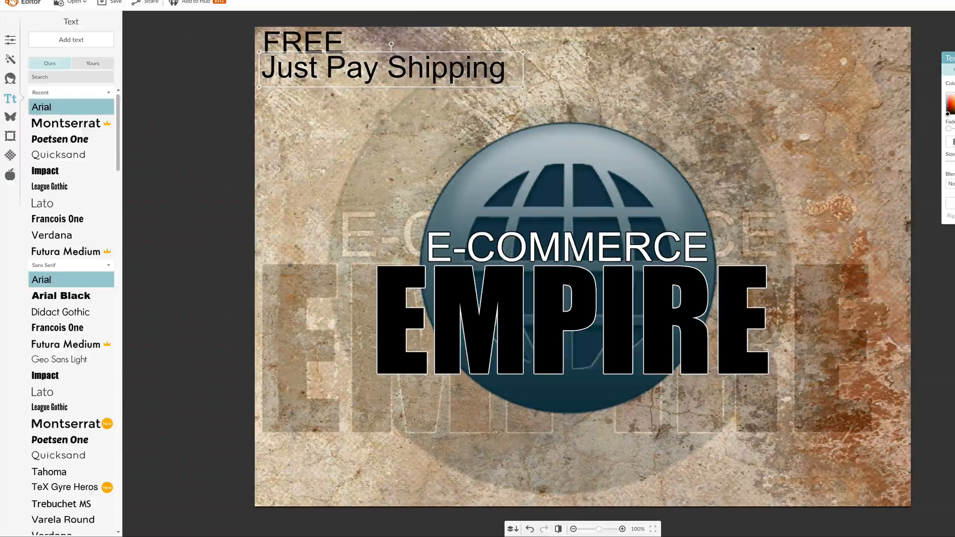
drag(331, 80, 328, 89)
click(327, 49)
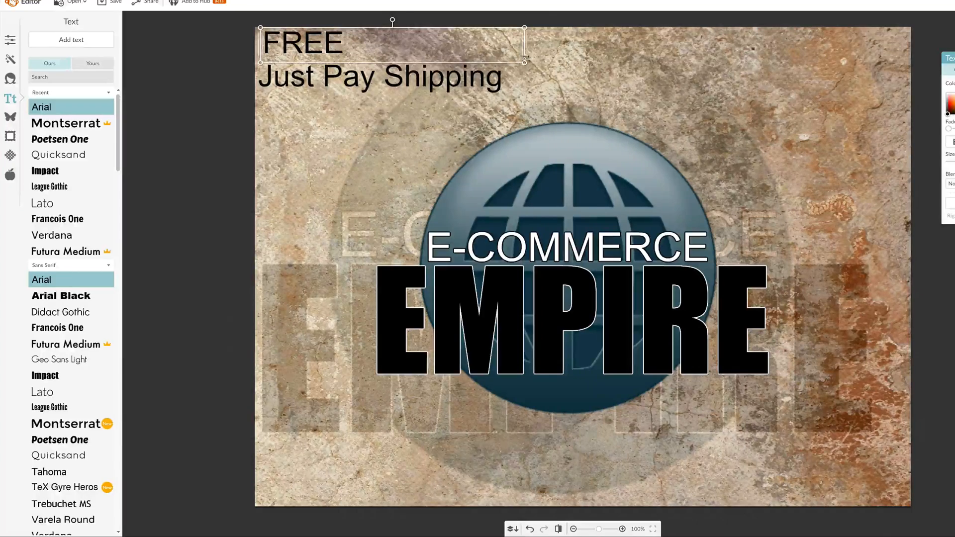
drag(520, 54, 524, 52)
double_click(524, 51)
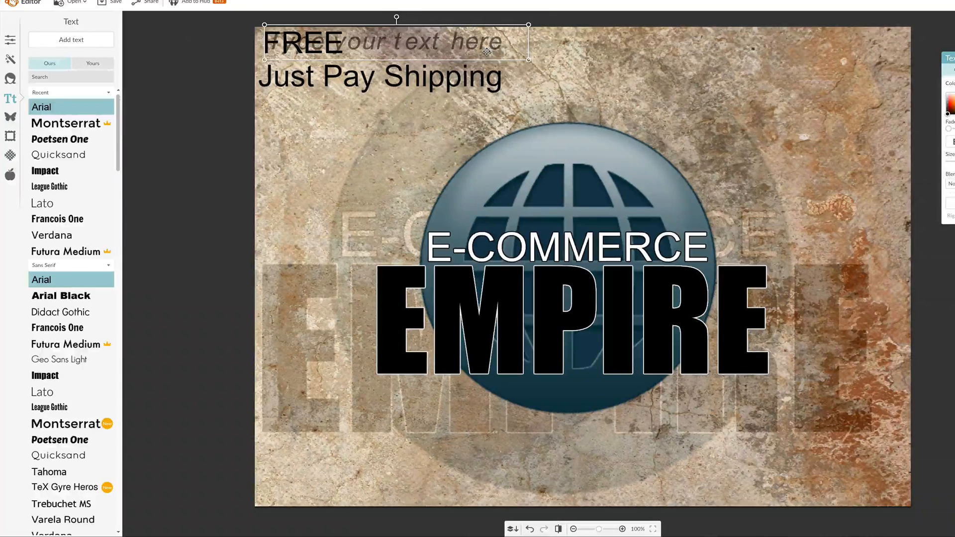
key(Delete)
Narrow and enlarge the "FREE" text box and set its font to Impact
click(520, 48)
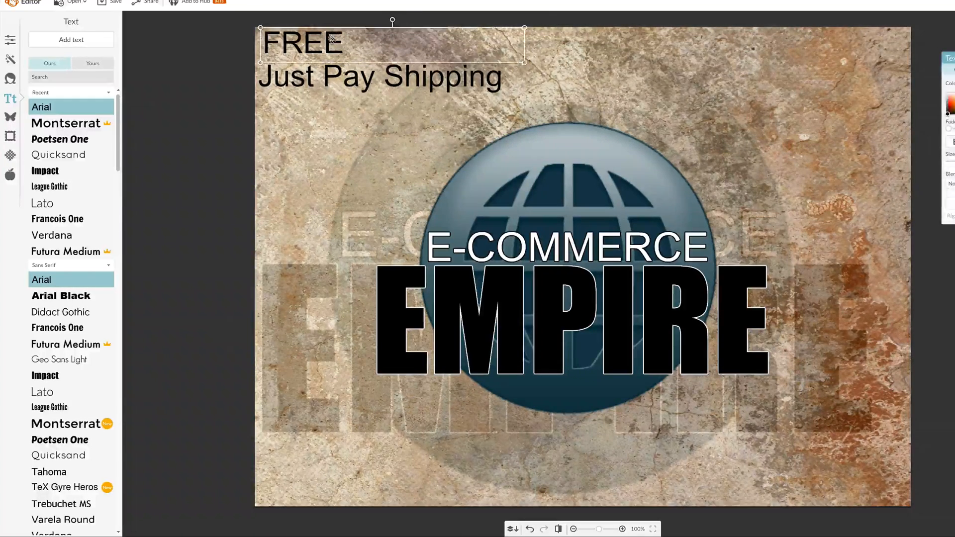
drag(527, 48, 373, 47)
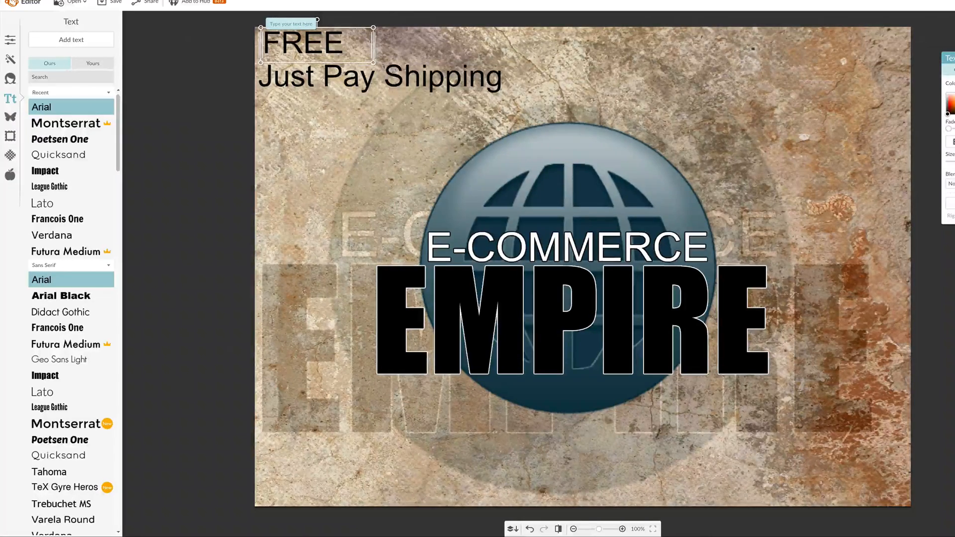
drag(372, 63, 429, 77)
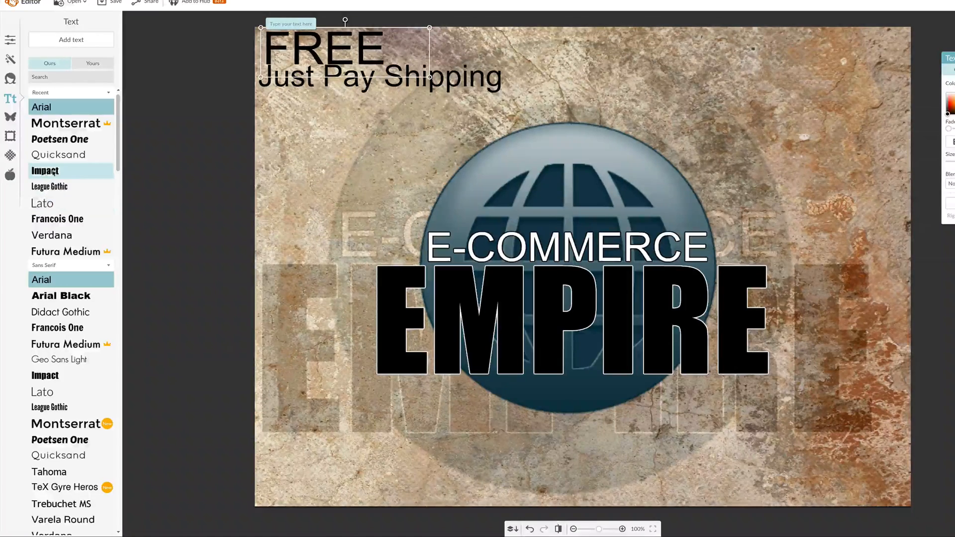
click(70, 170)
Move "Just Pay Shipping" clear of the bottom of "FREE" and shrink it slightly
click(437, 82)
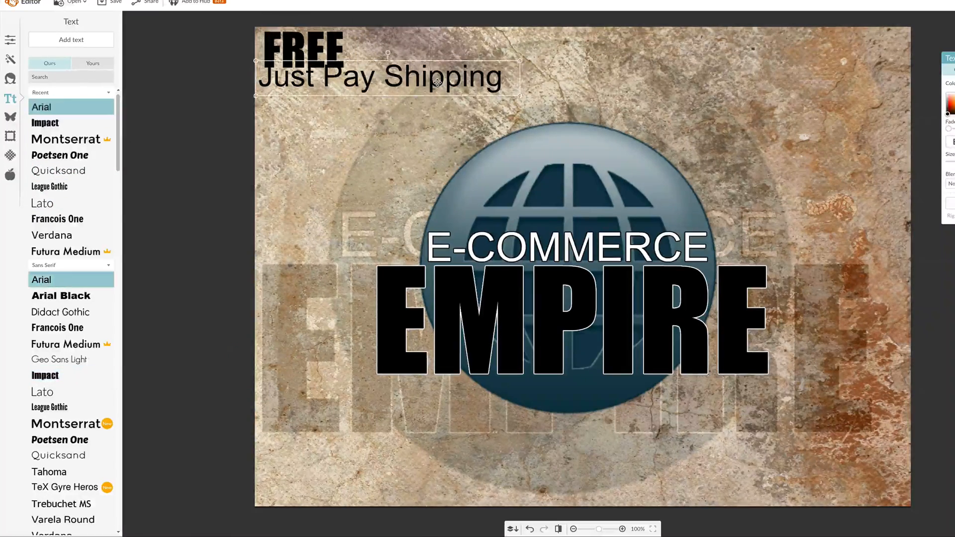
drag(437, 82, 436, 91)
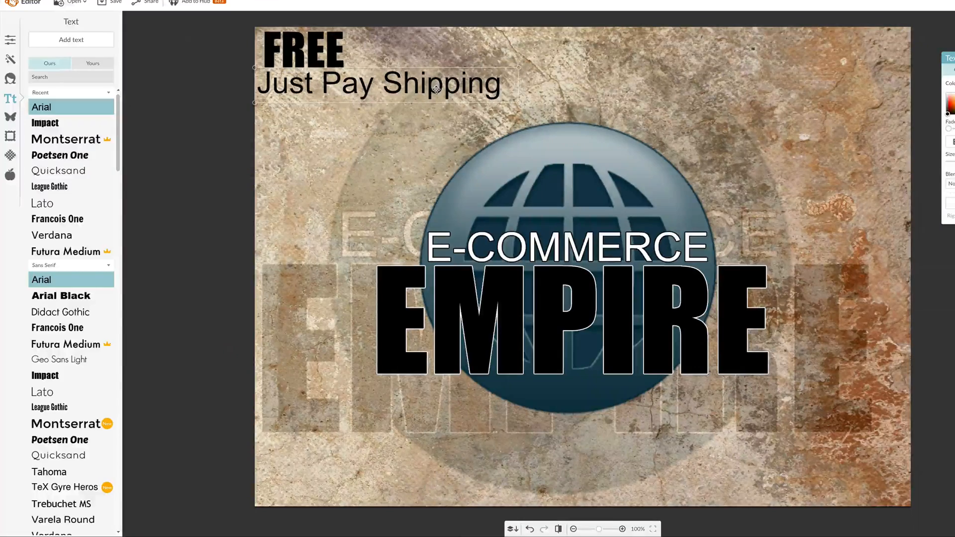
drag(520, 103, 482, 96)
Enlarge "FREE" further and fit "Just Pay Shipping" directly beneath it, scaled down to end level with the word's right edge
click(318, 52)
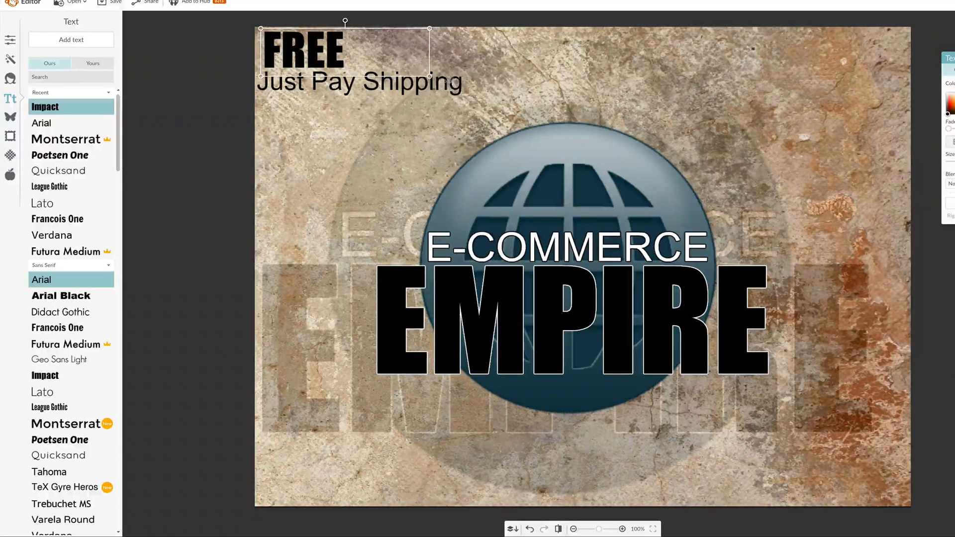
drag(430, 76, 481, 108)
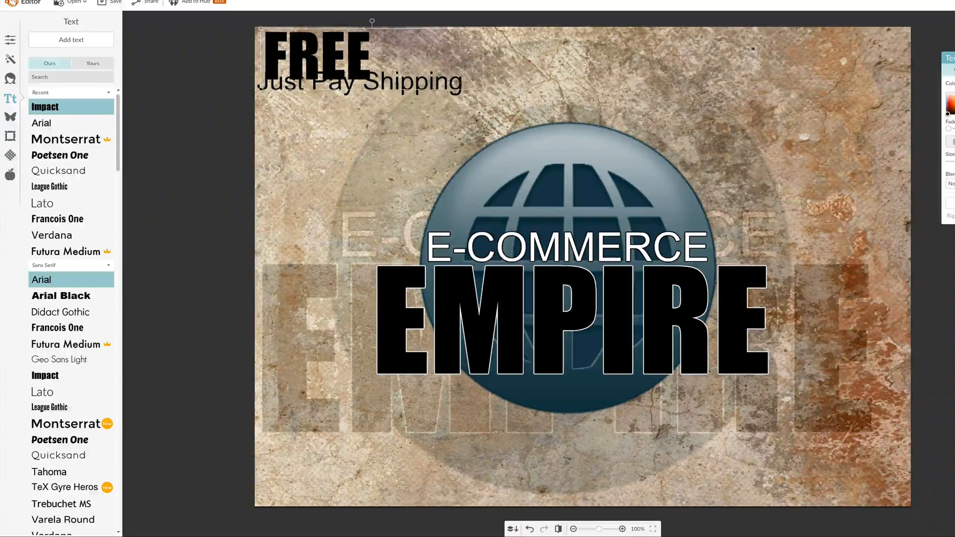
click(408, 82)
drag(408, 82, 408, 93)
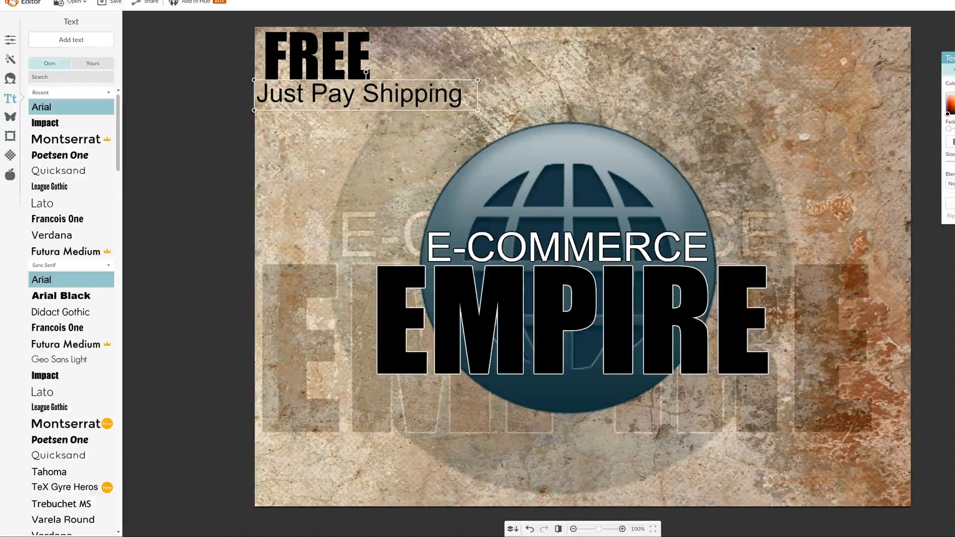
drag(478, 111, 390, 100)
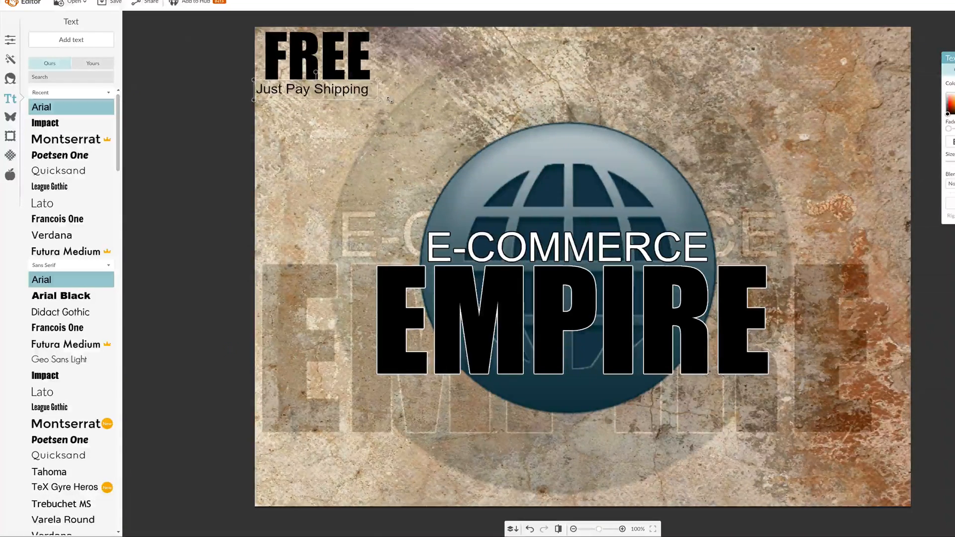
click(399, 118)
click(343, 48)
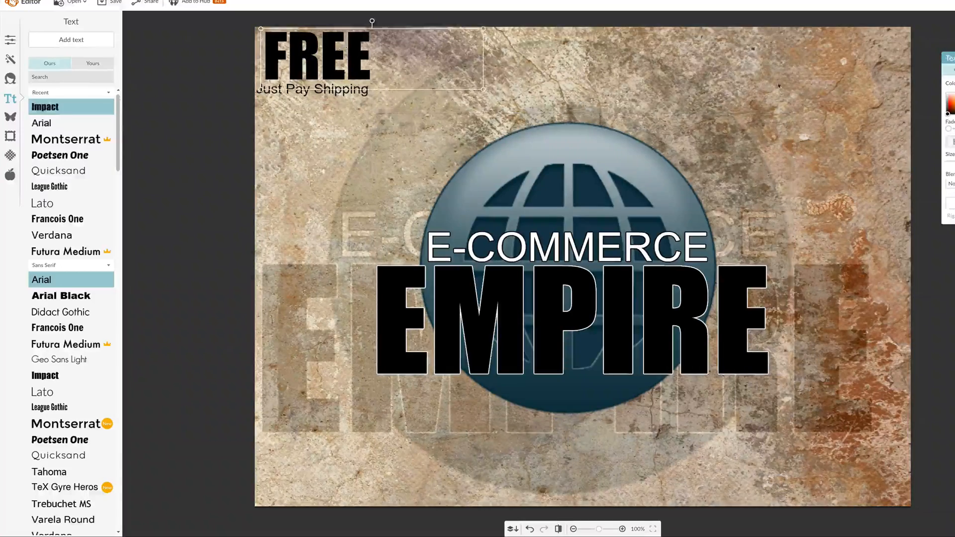
Recolour the "FREE" text dark red, leaving "Just Pay Shipping" black, and deselect the text
drag(953, 105, 954, 94)
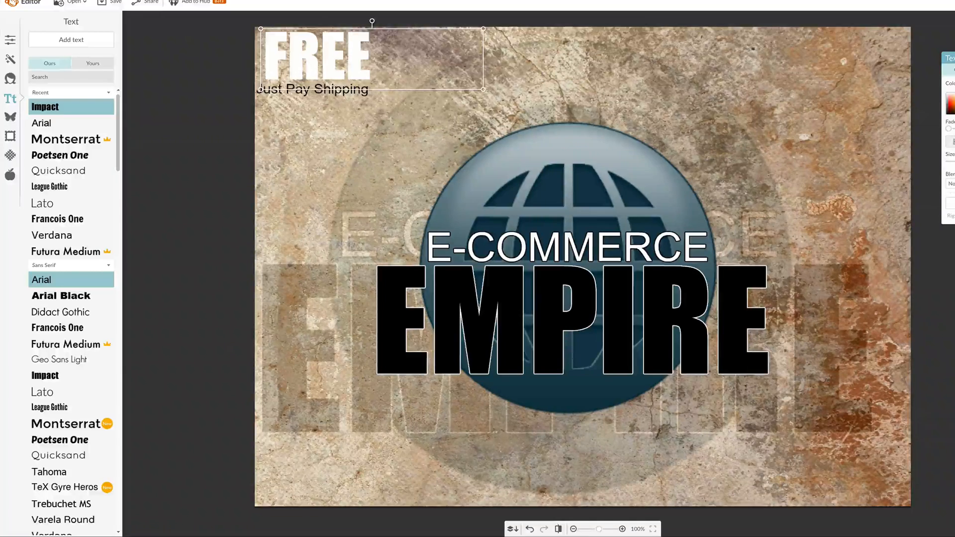
click(949, 112)
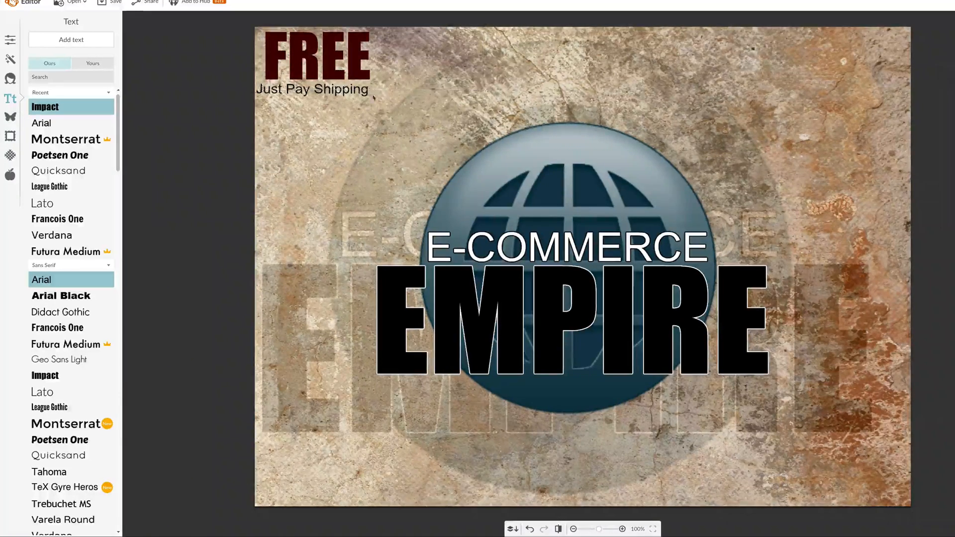
click(348, 92)
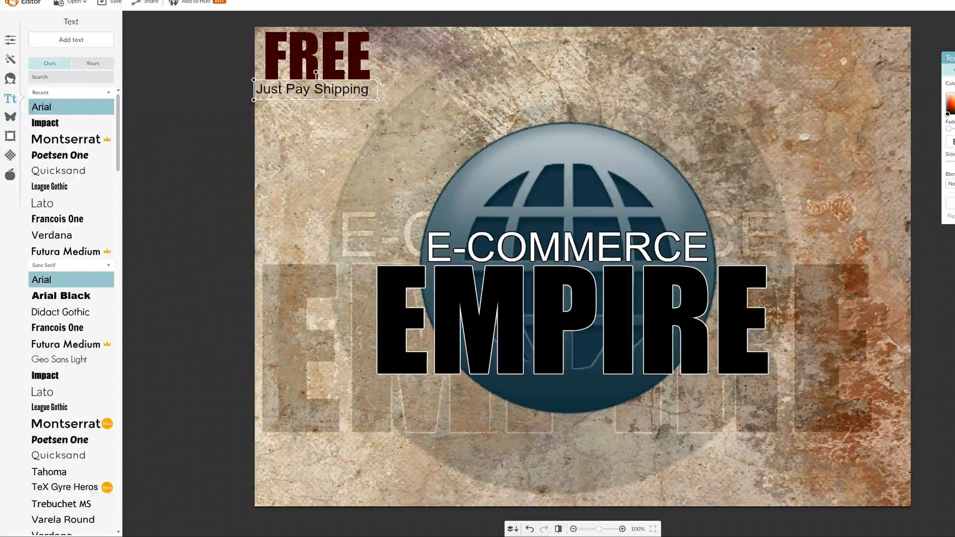
click(501, 53)
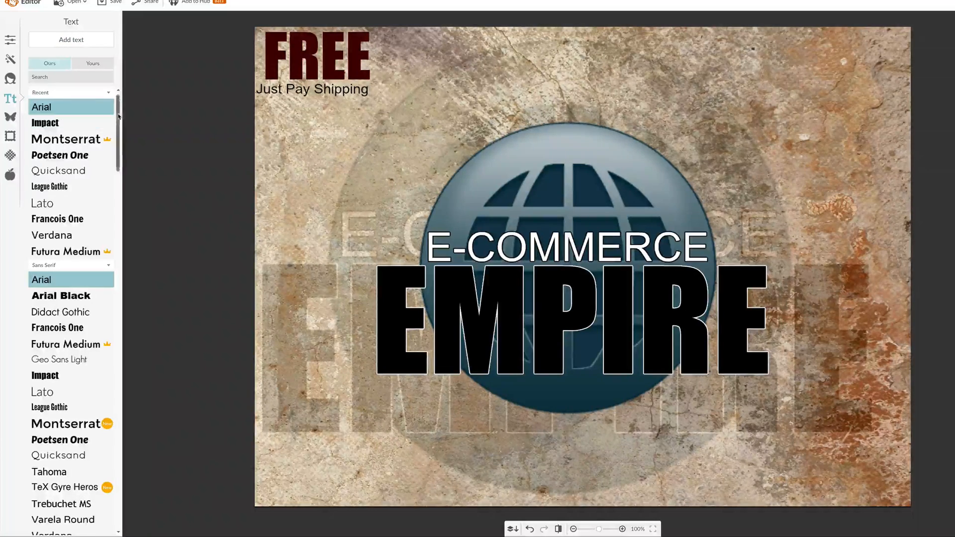
scroll(119, 115, down, 2)
scroll(119, 114, up, 2)
scroll(118, 113, down, 5)
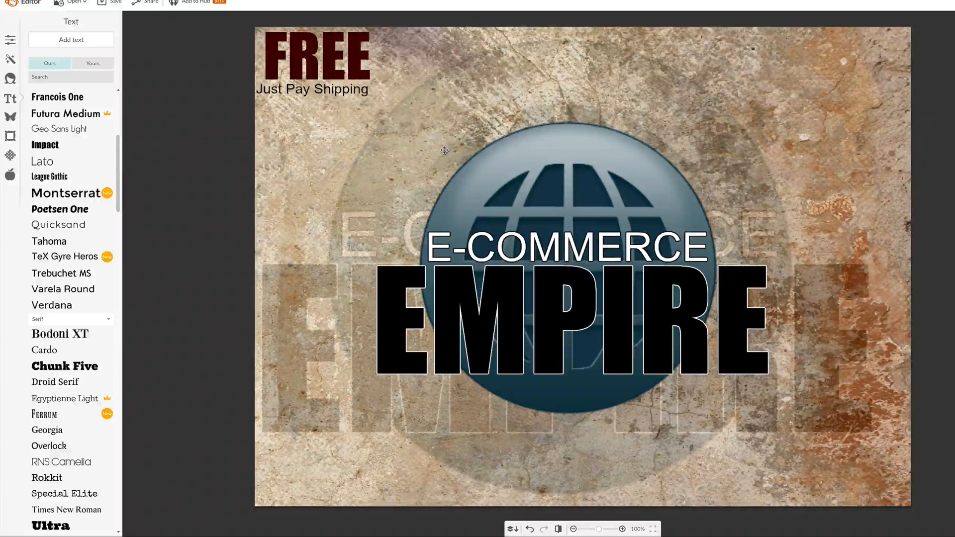
scroll(444, 150, down, 1)
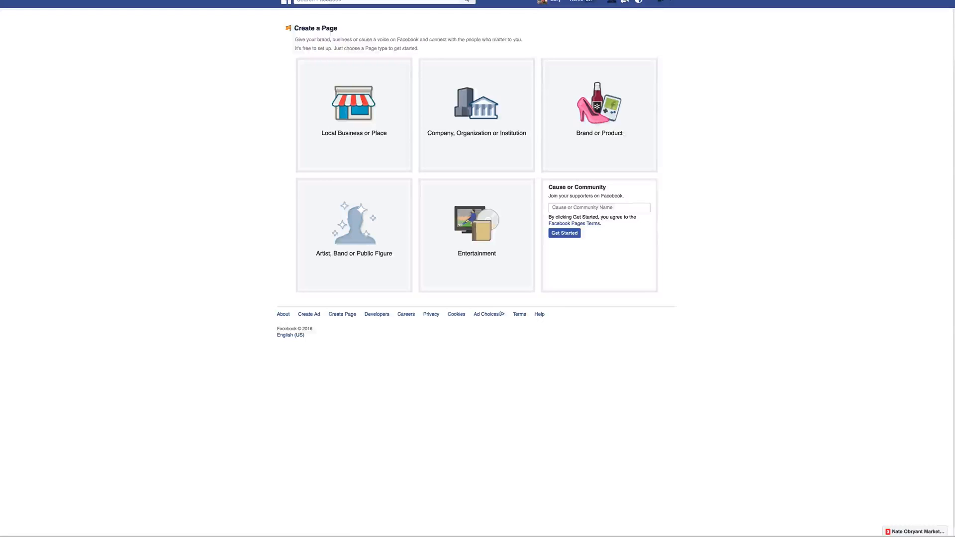
click(669, 2)
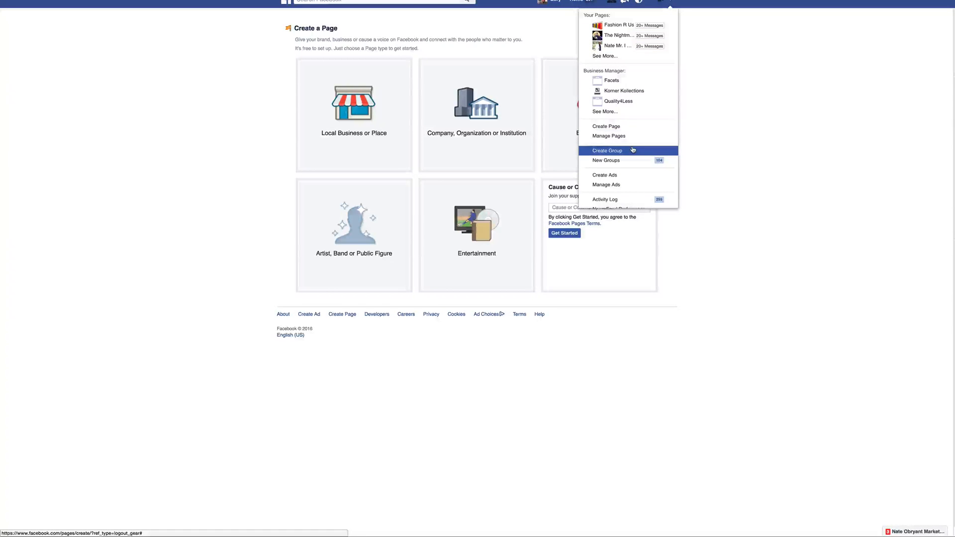
click(739, 130)
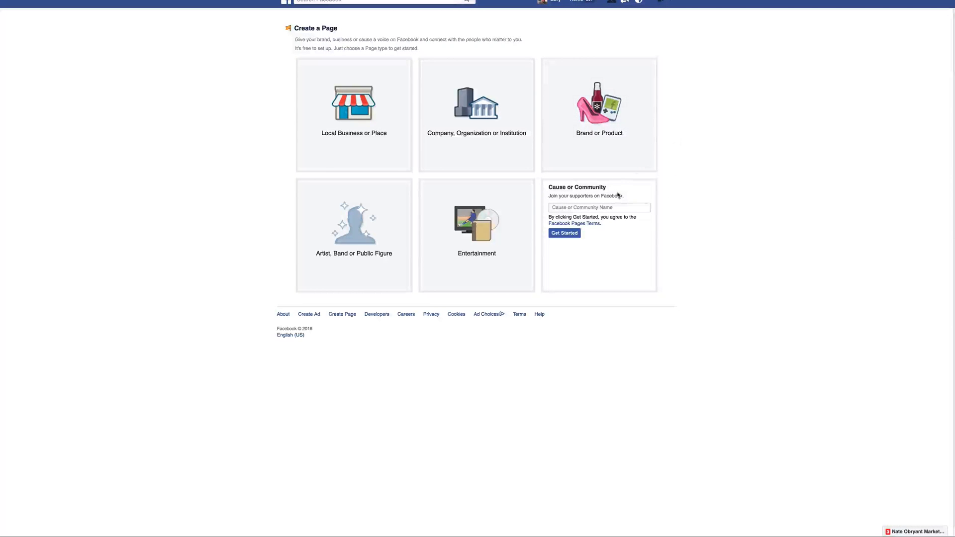
click(634, 205)
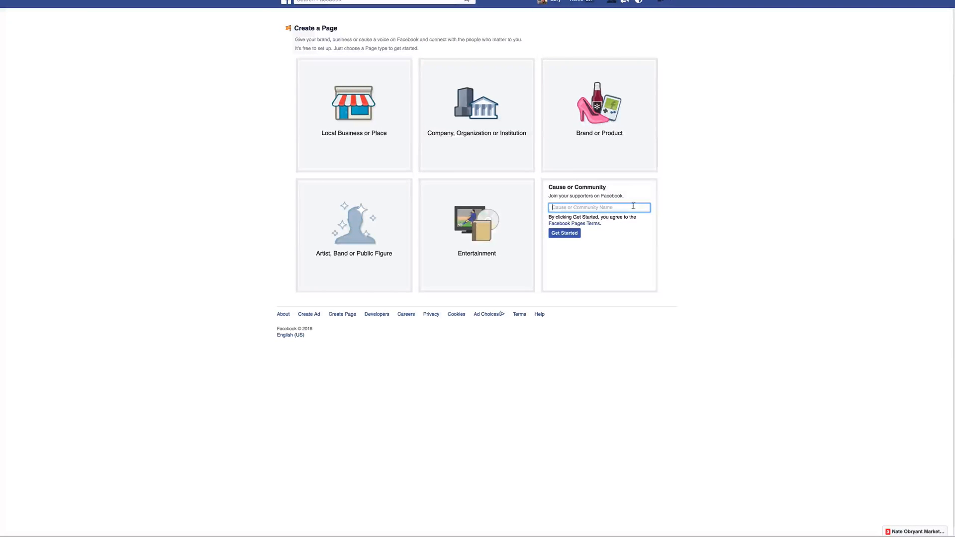
click(632, 206)
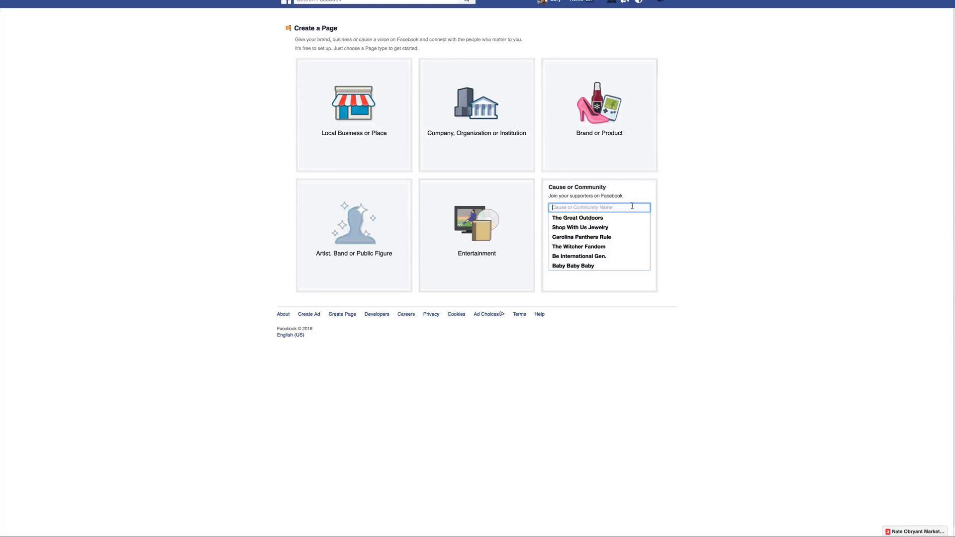
click(694, 186)
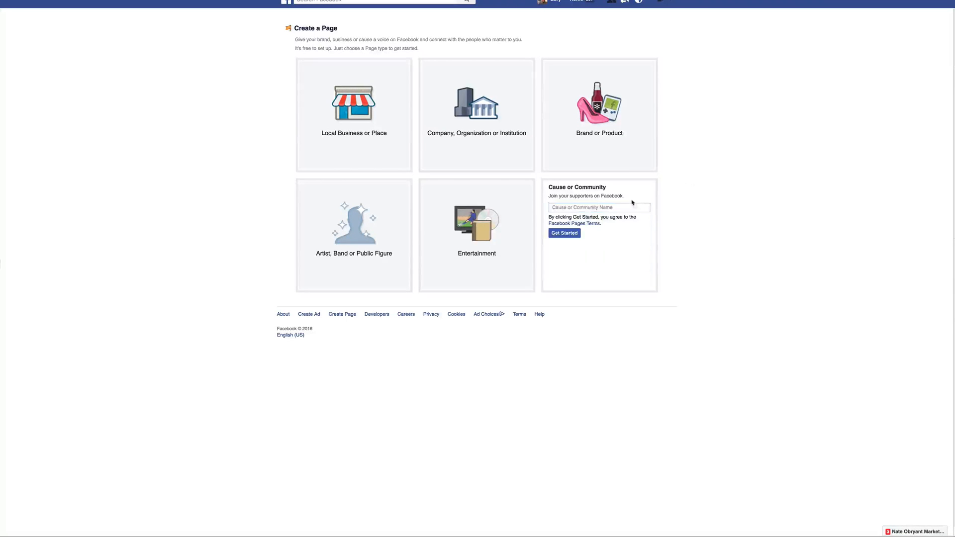
Create a Facebook Cause or Community page named "Chiuahuah Love" and go to its profile picture setup
click(642, 208)
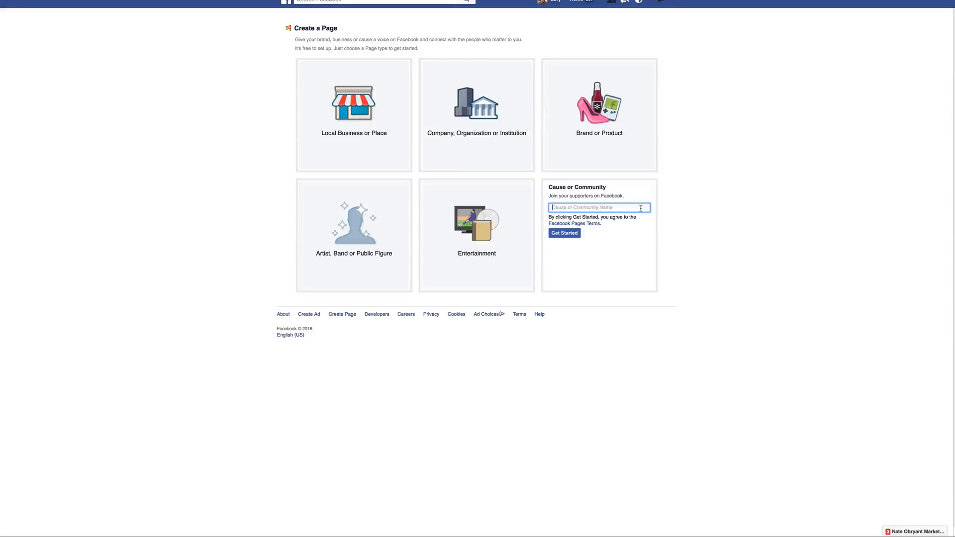
text(chiuahuah Love)
click(576, 234)
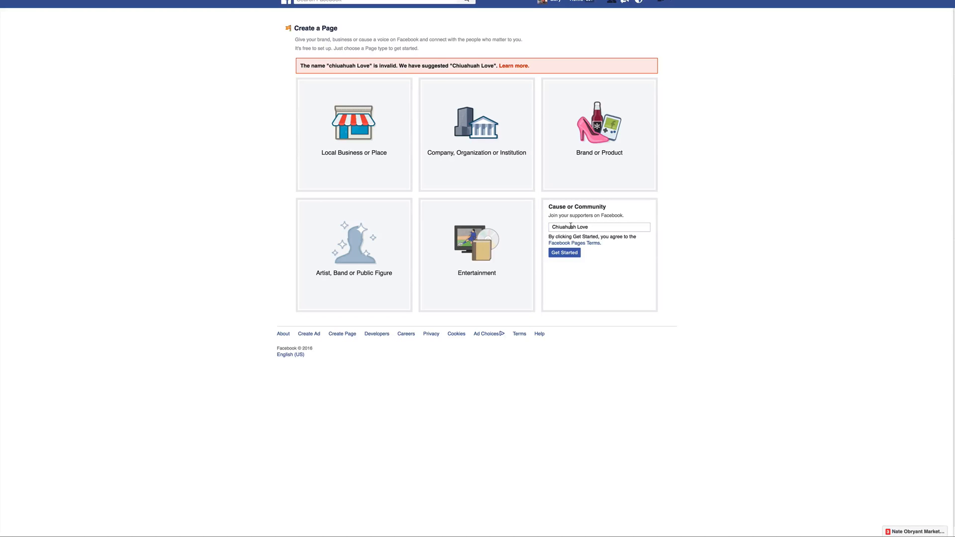
click(567, 253)
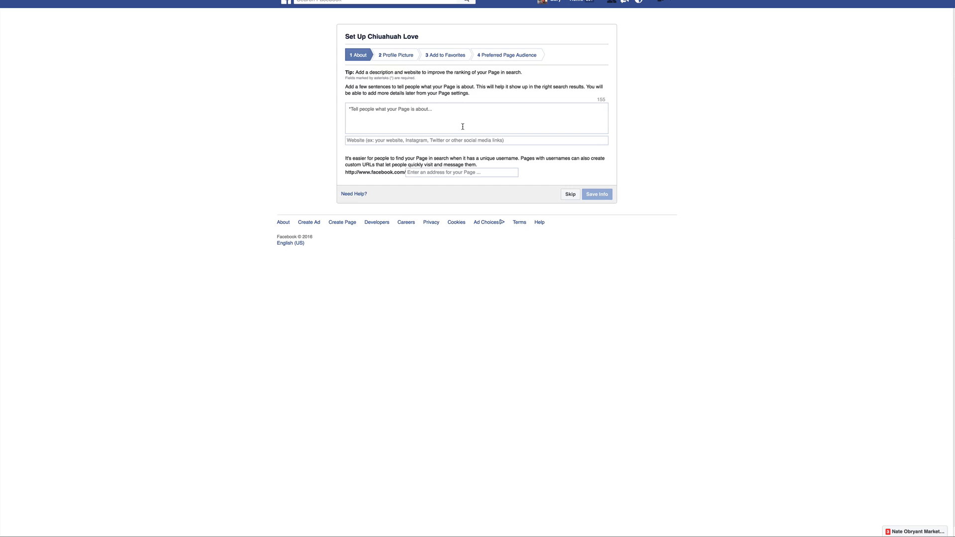
click(405, 58)
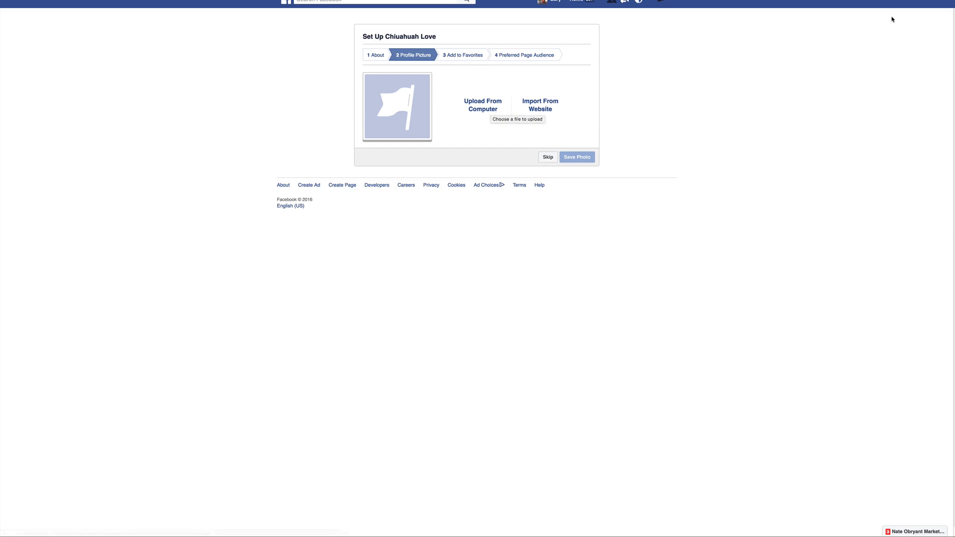
Open google.com in a new browser tab
key(super+t)
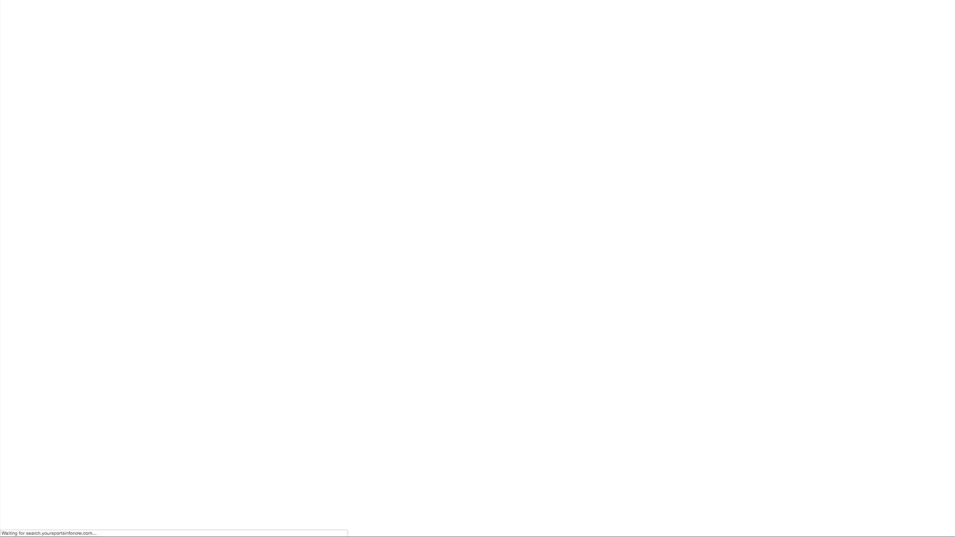
text(google)
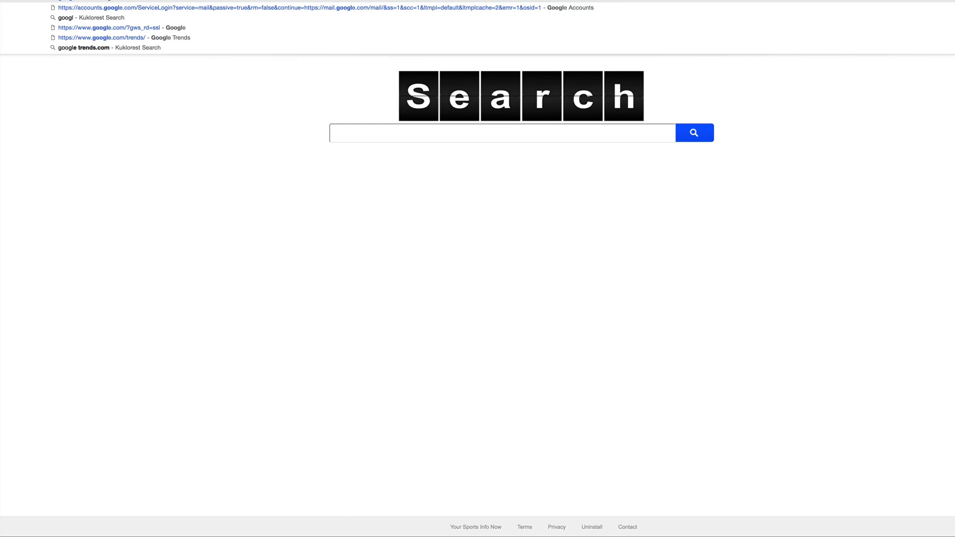
key(BackSpace)
key(BackSpace)
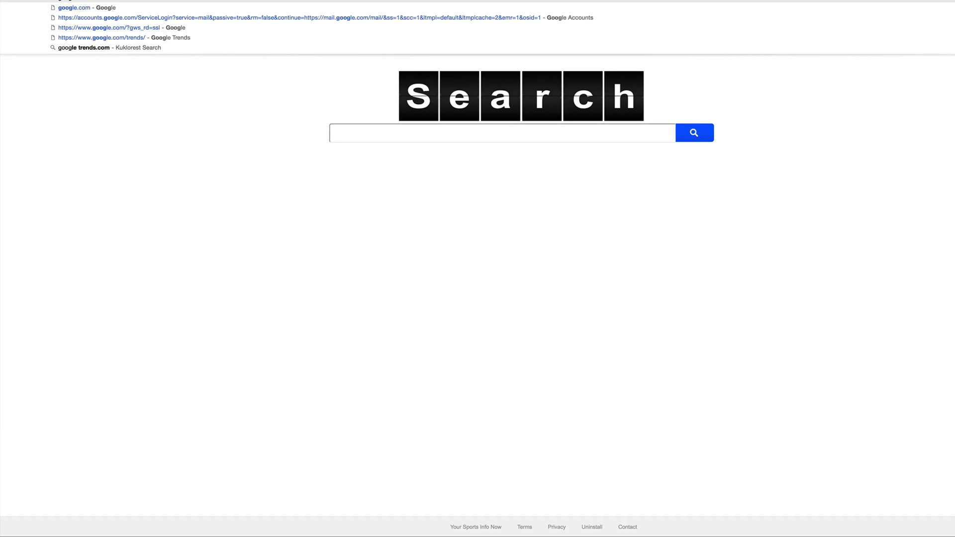
text(le.com)
key(Return)
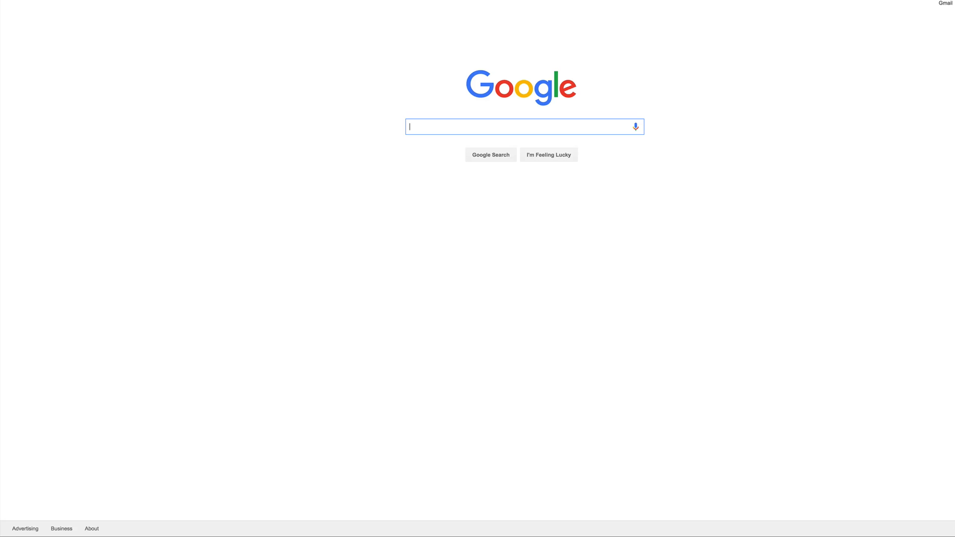
Search Google for "chihuahua" and switch to the image results
text(chiuua)
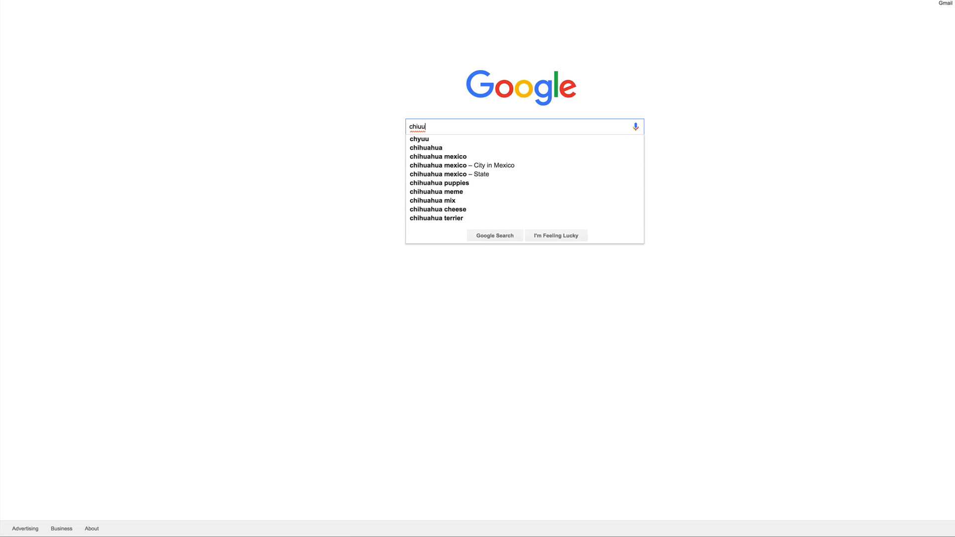
key(BackSpace)
key(BackSpace)
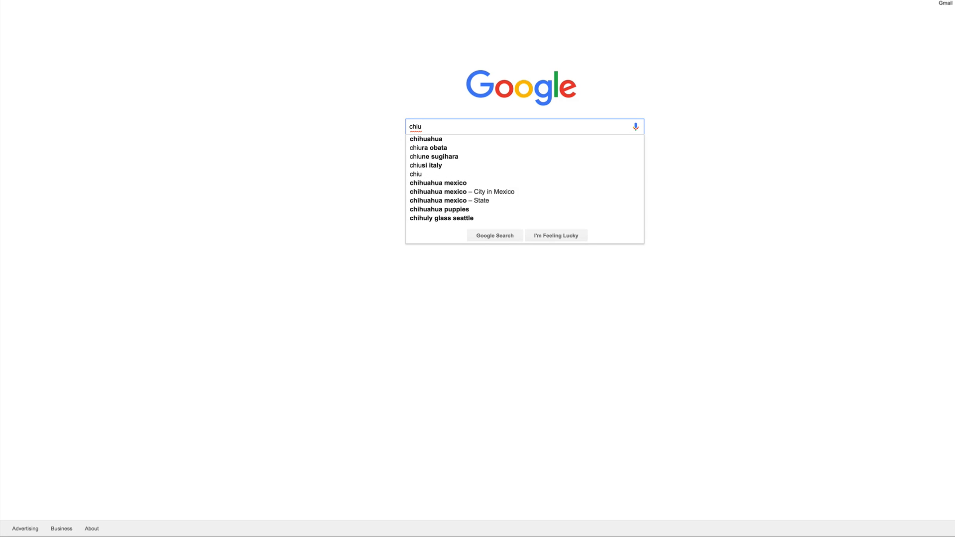
click(433, 139)
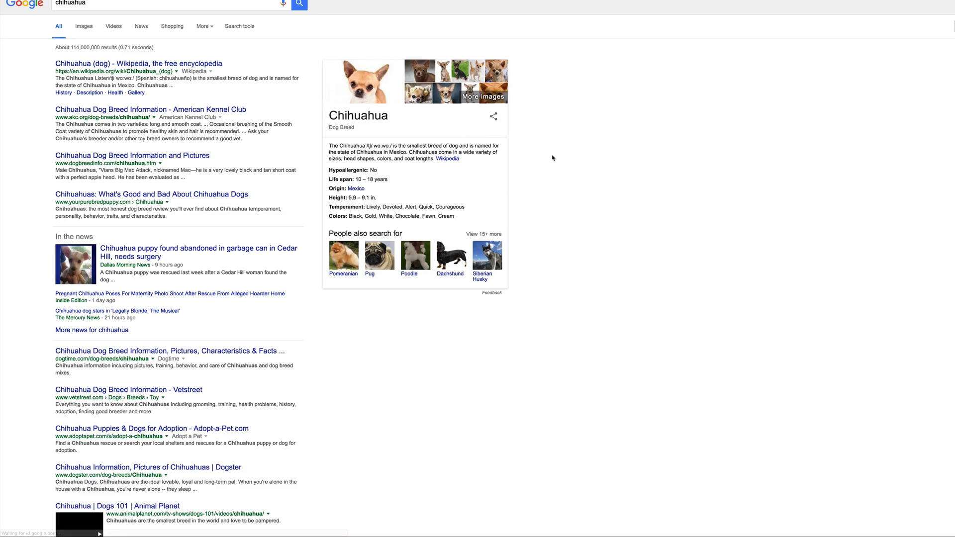
click(83, 26)
Save the teacup Chihuahua picture of the black puppy biting a finger as a JPEG image on the desktop
scroll(438, 155, down, 1)
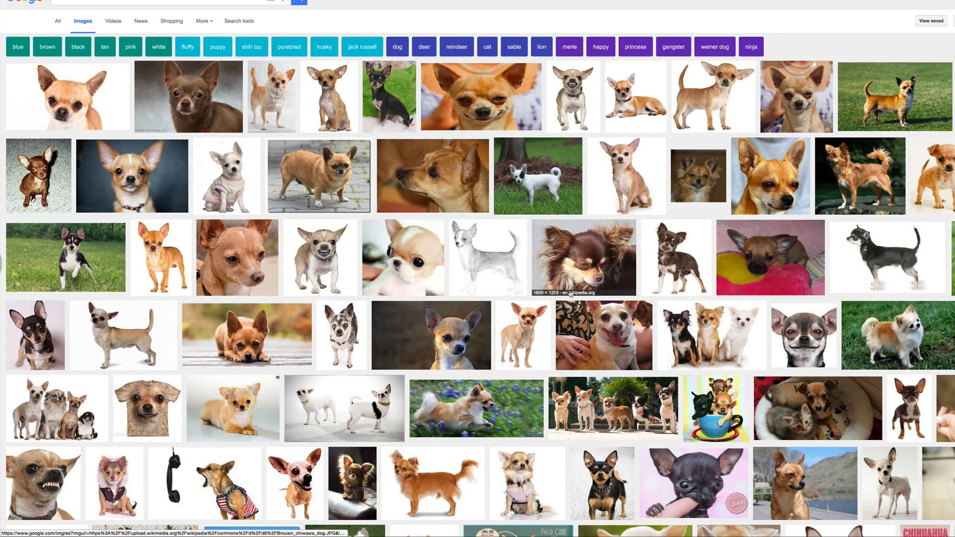
scroll(572, 294, down, 2)
scroll(624, 321, down, 3)
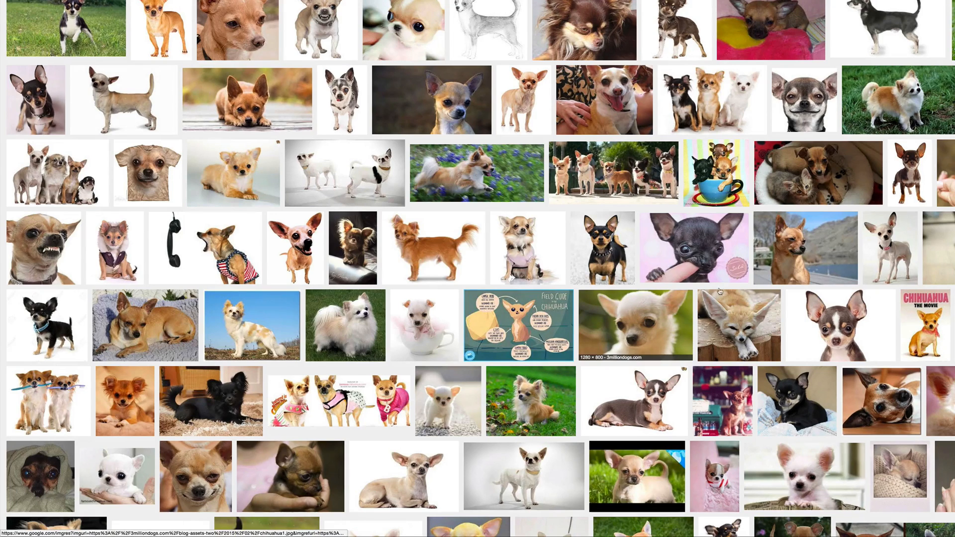
click(708, 256)
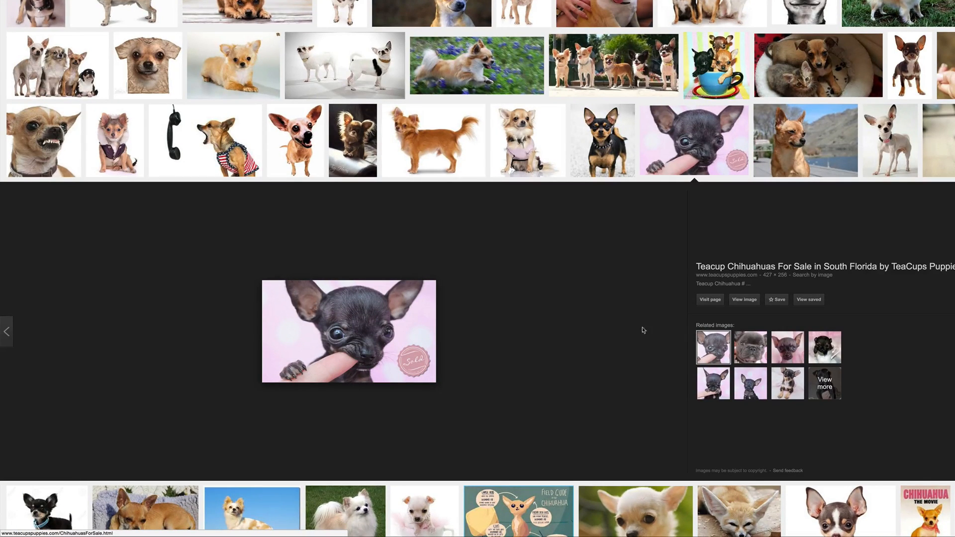
right_click(381, 331)
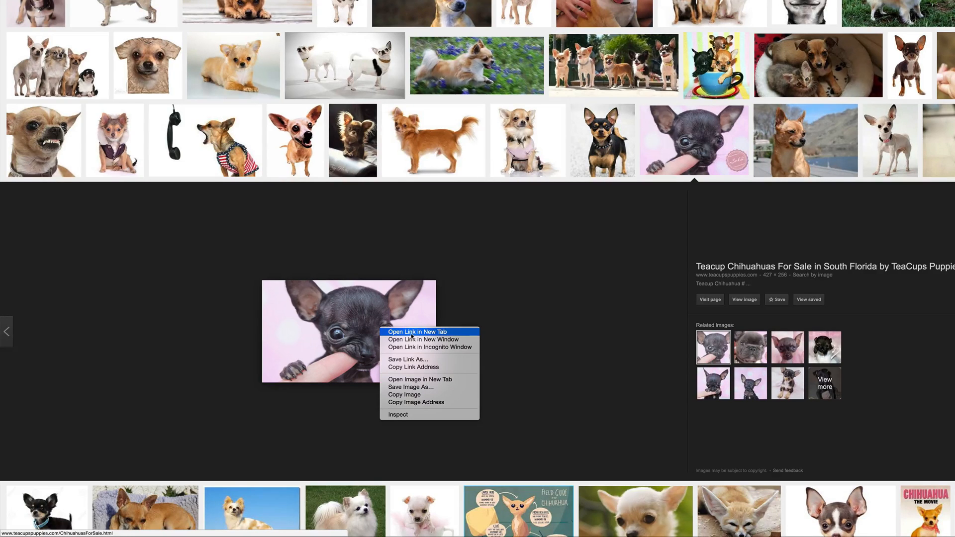
click(413, 387)
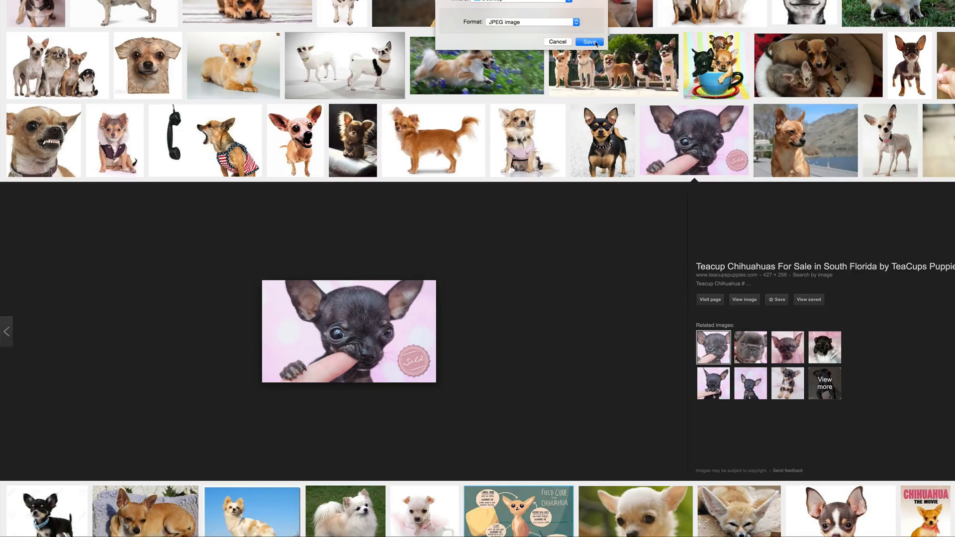
click(590, 41)
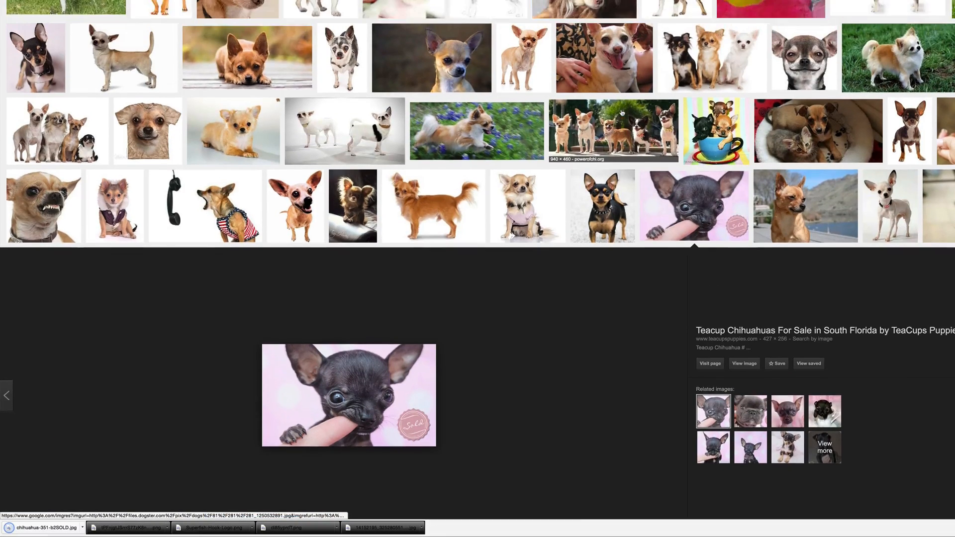
Save the Power of Chi Chihuahua Rescue picture of five dogs standing in a row as a JPEG image
click(625, 158)
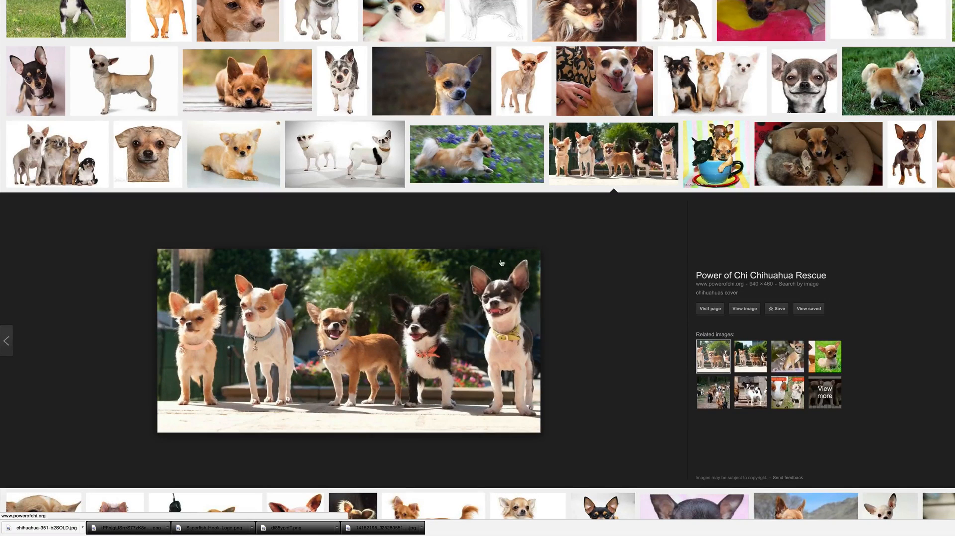
right_click(464, 273)
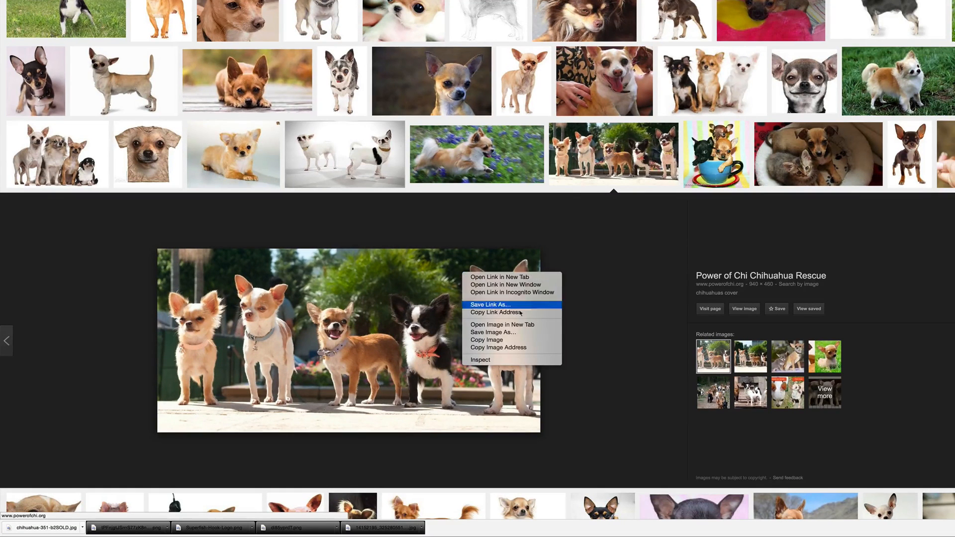
click(518, 336)
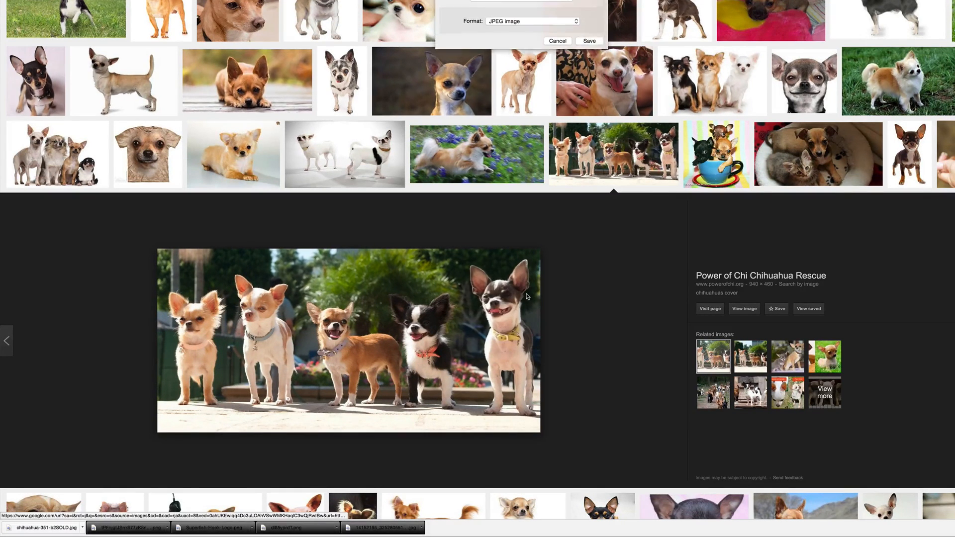
click(588, 43)
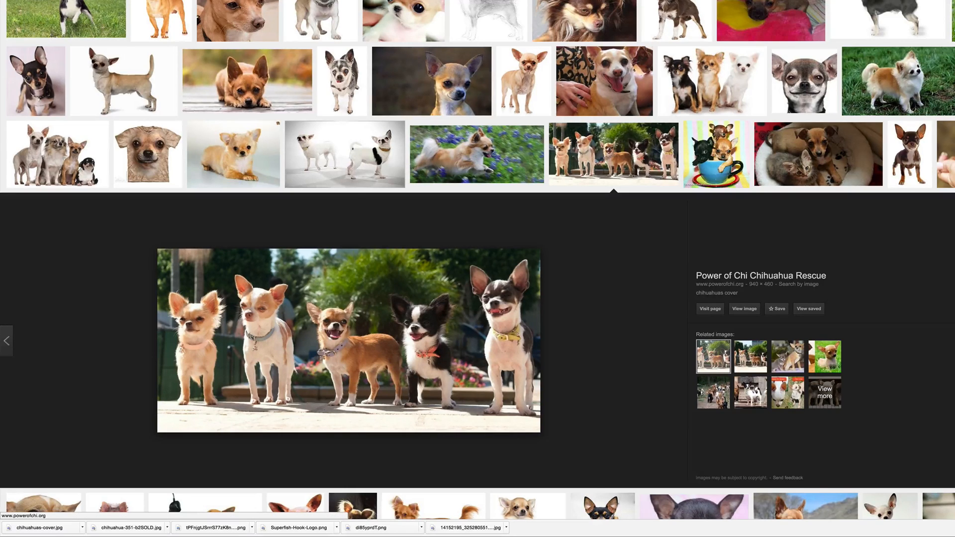
Return to the Facebook page setup and upload chihuahua-351-b2SOLD.jpg from the desktop as the page's profile picture
click(318, 1)
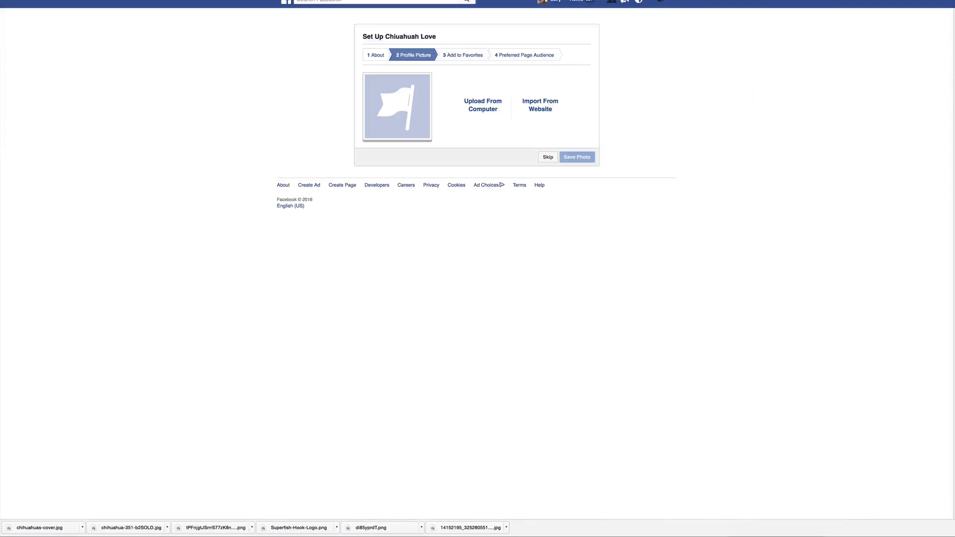
click(481, 106)
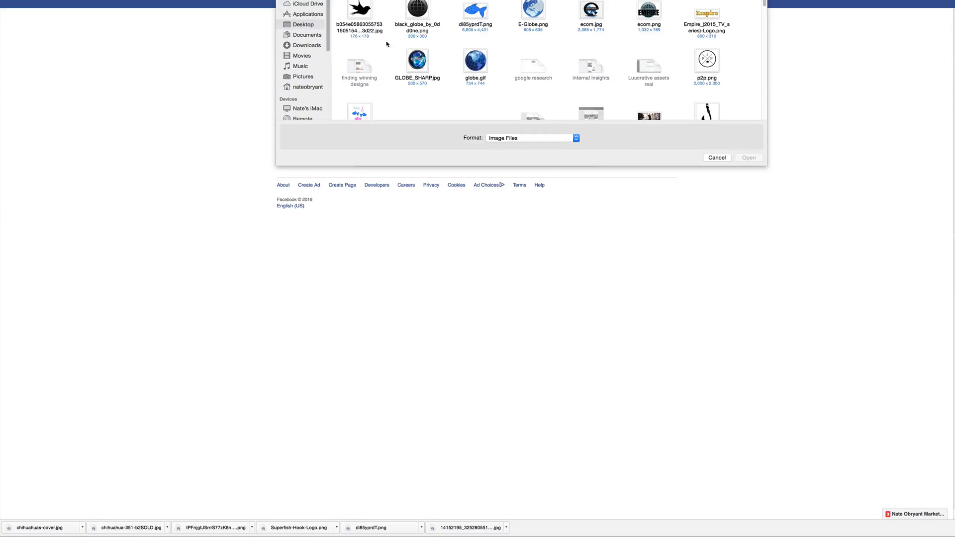
scroll(549, 104, down, 10)
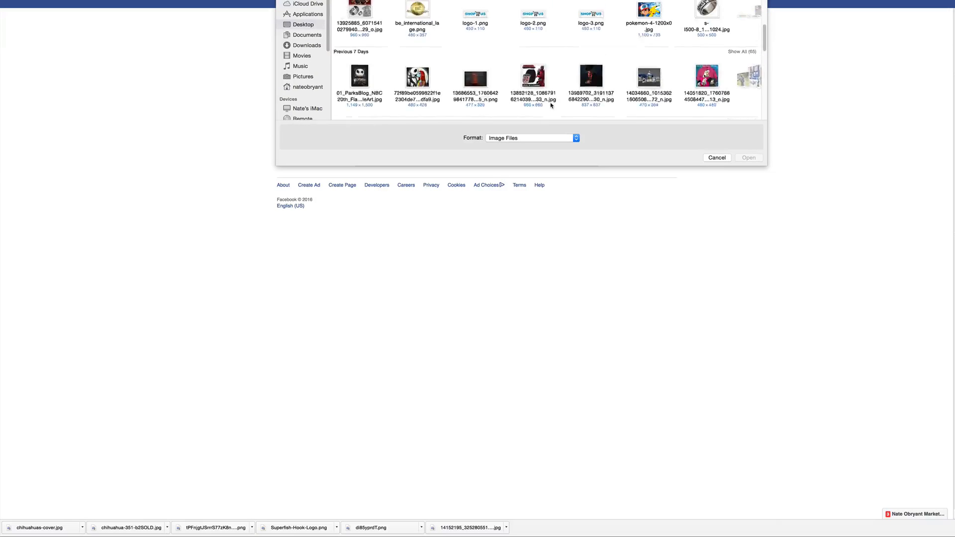
scroll(550, 105, down, 10)
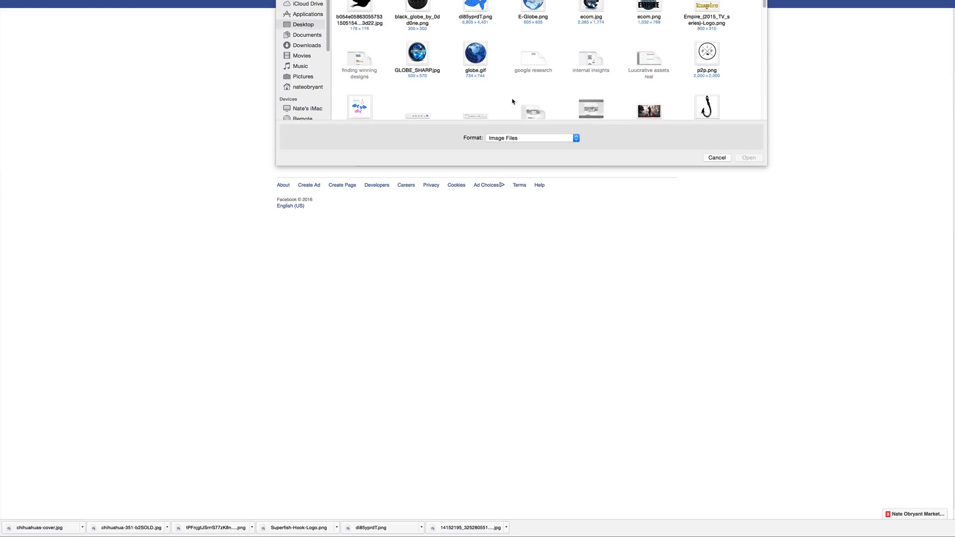
scroll(512, 102, down, 10)
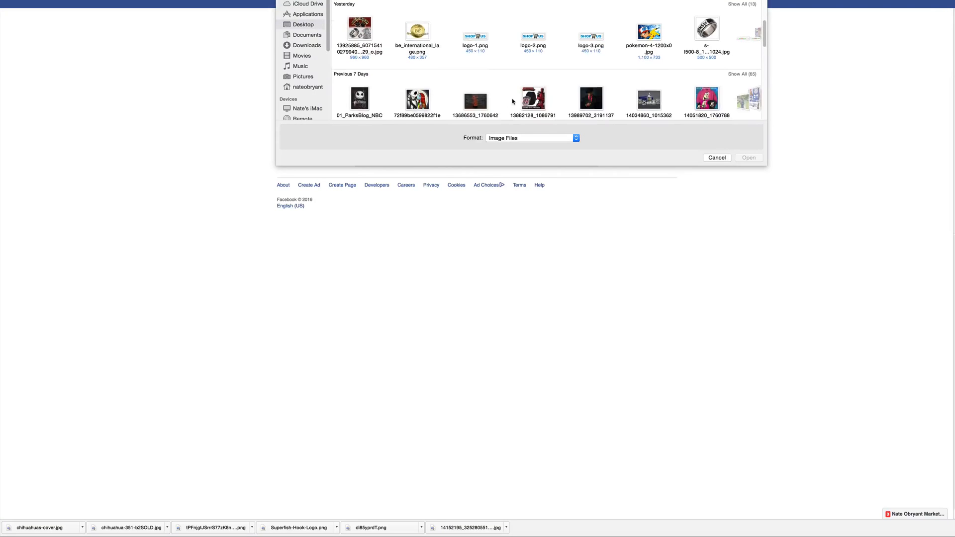
scroll(513, 101, down, 10)
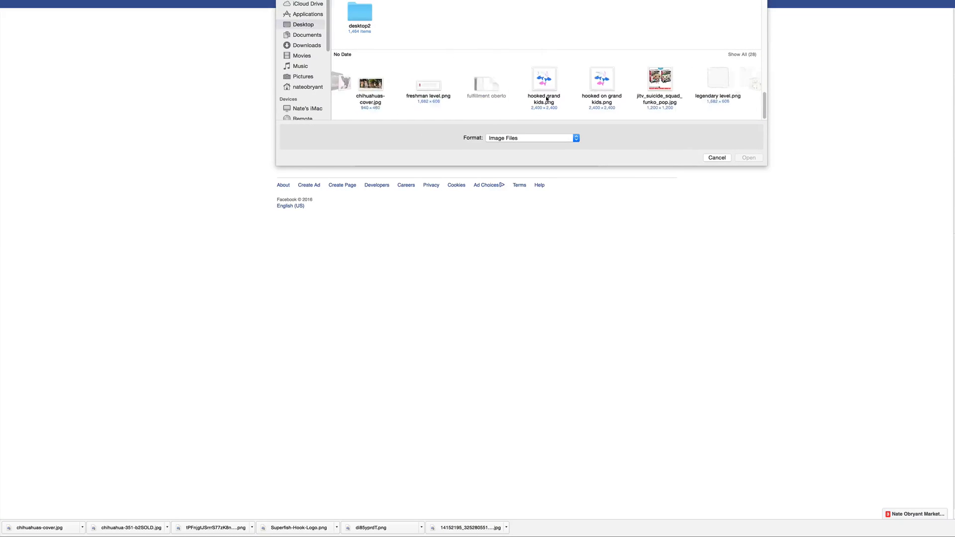
scroll(546, 99, right, 2)
scroll(546, 99, left, 8)
click(388, 83)
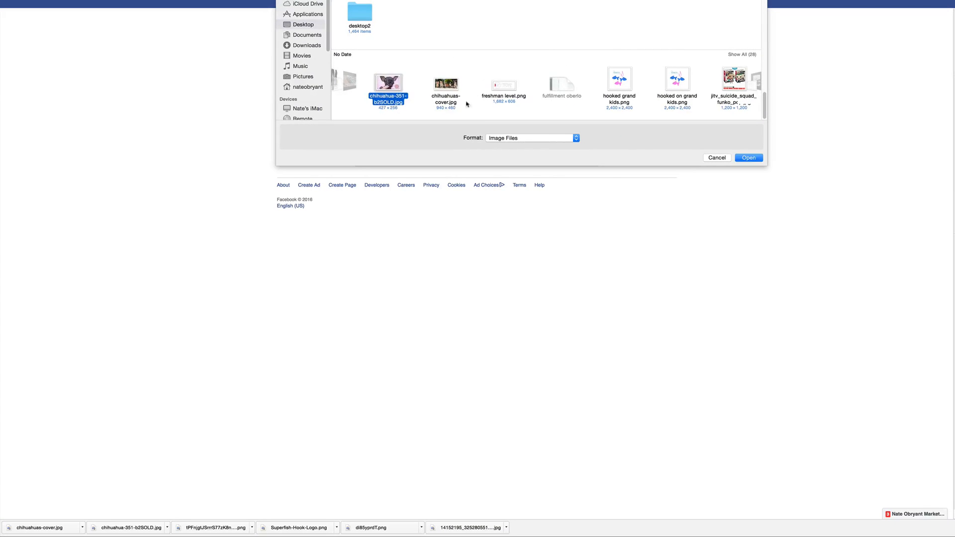
click(749, 158)
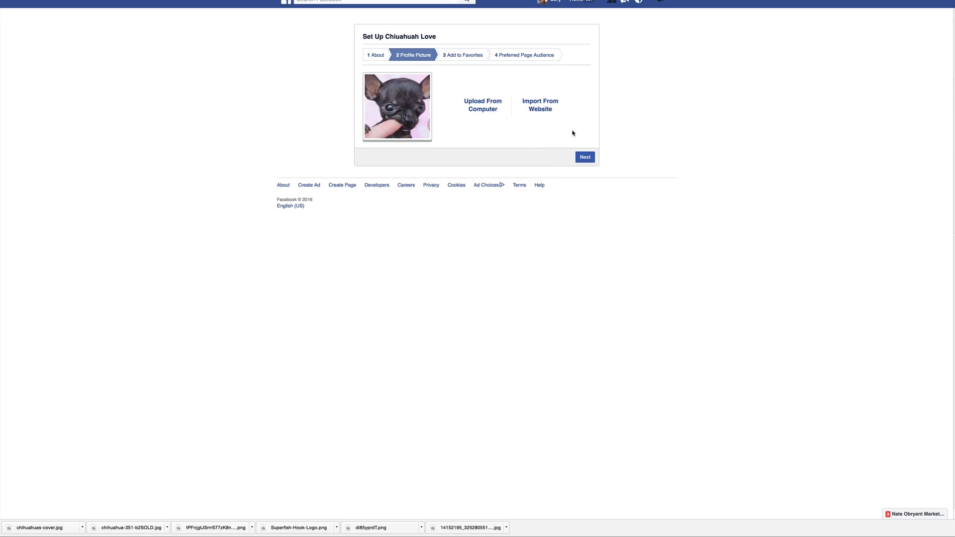
Move past the favorites stage and skip the preferred page audience to complete the page setup
click(587, 158)
click(582, 148)
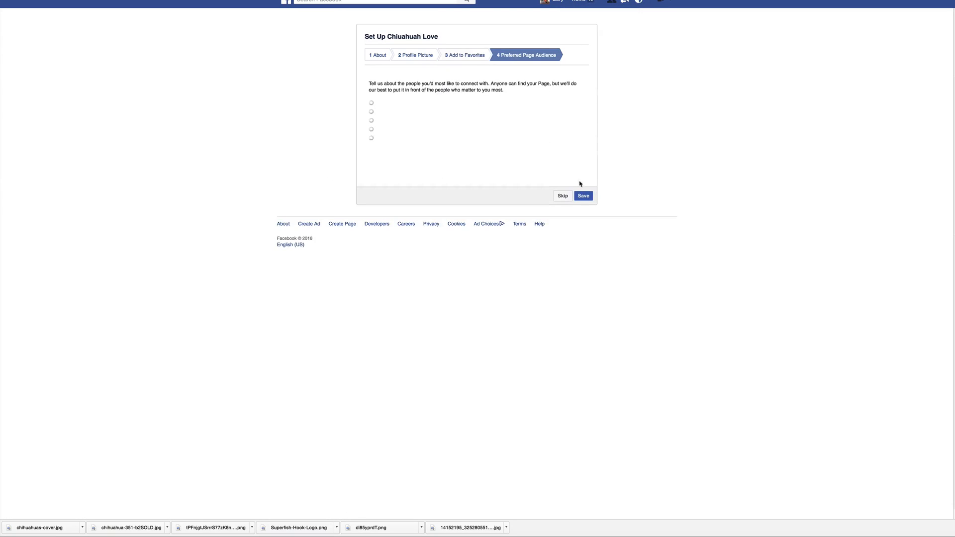
click(562, 261)
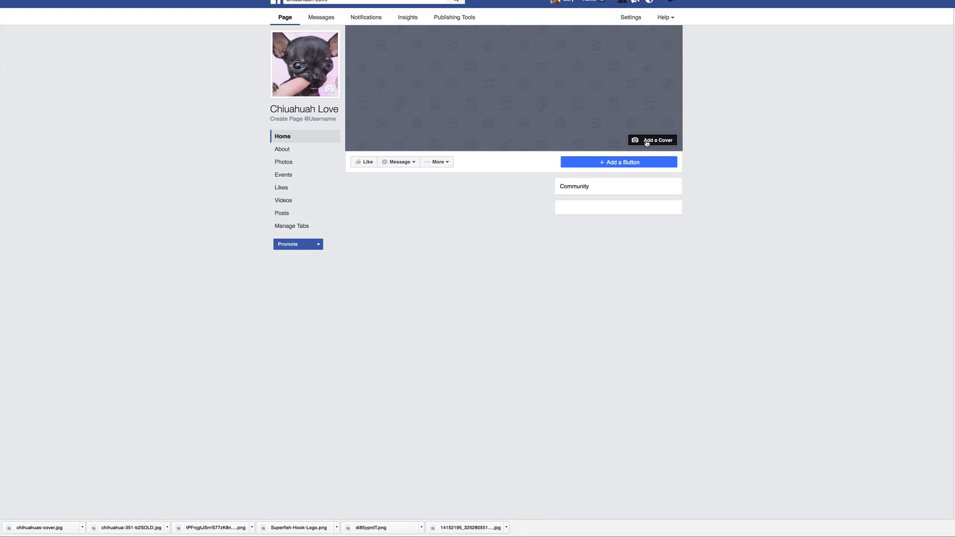
click(647, 141)
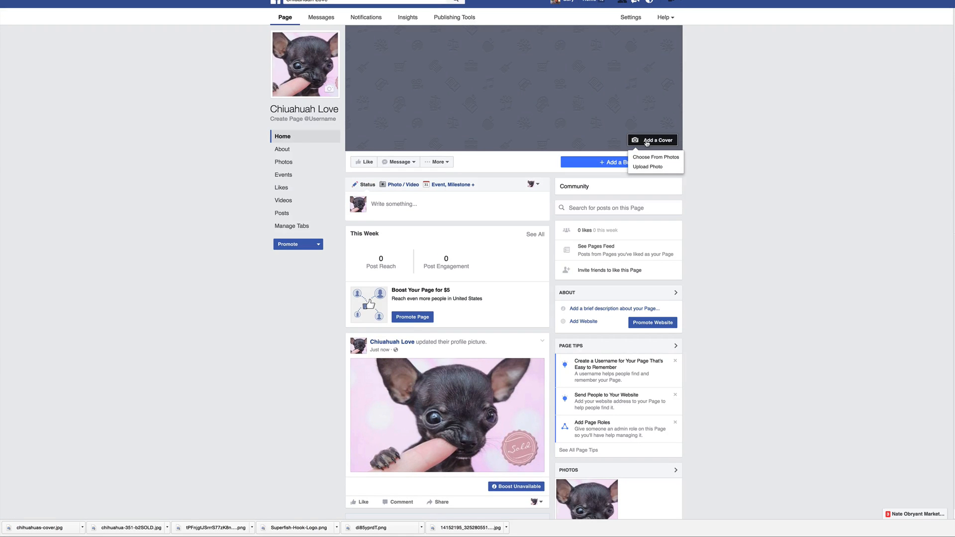
click(647, 157)
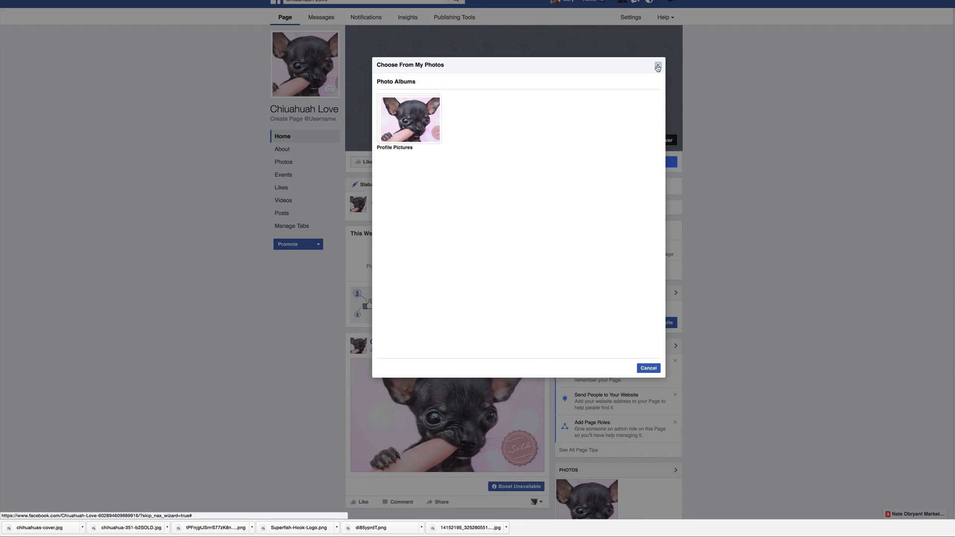
click(658, 65)
Upload chihuahuas-cover.jpg from the desktop as the page's cover photo and save it
click(664, 140)
click(664, 167)
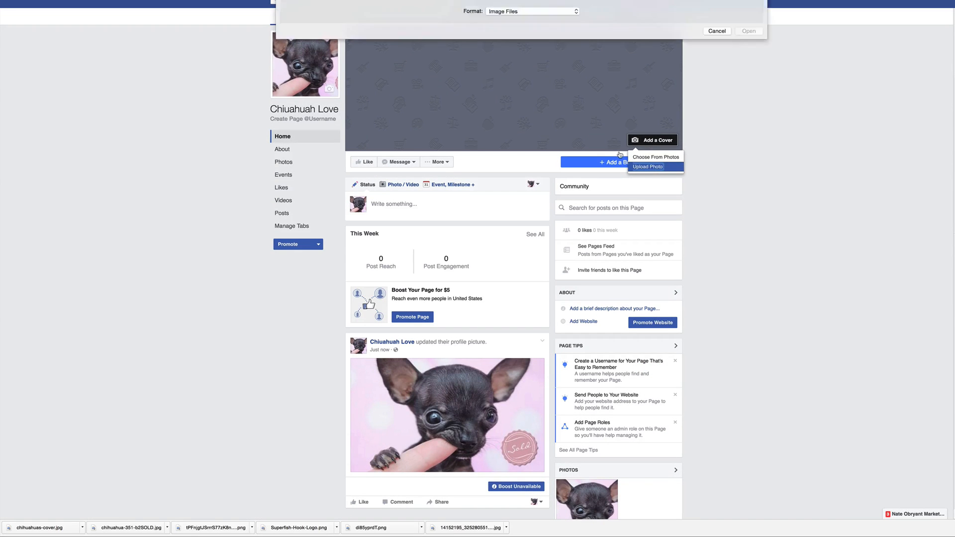
scroll(518, 72, down, 1)
scroll(519, 71, down, 10)
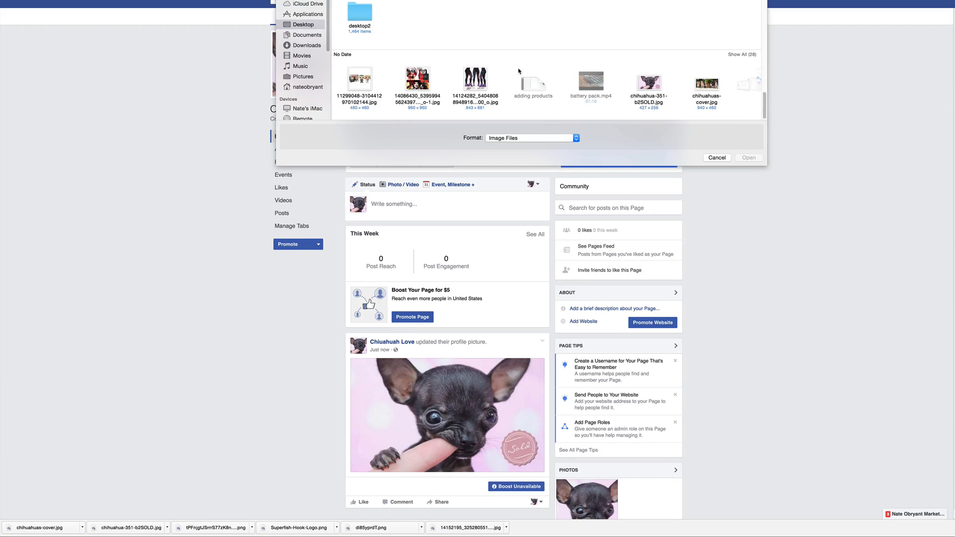
scroll(543, 74, right, 2)
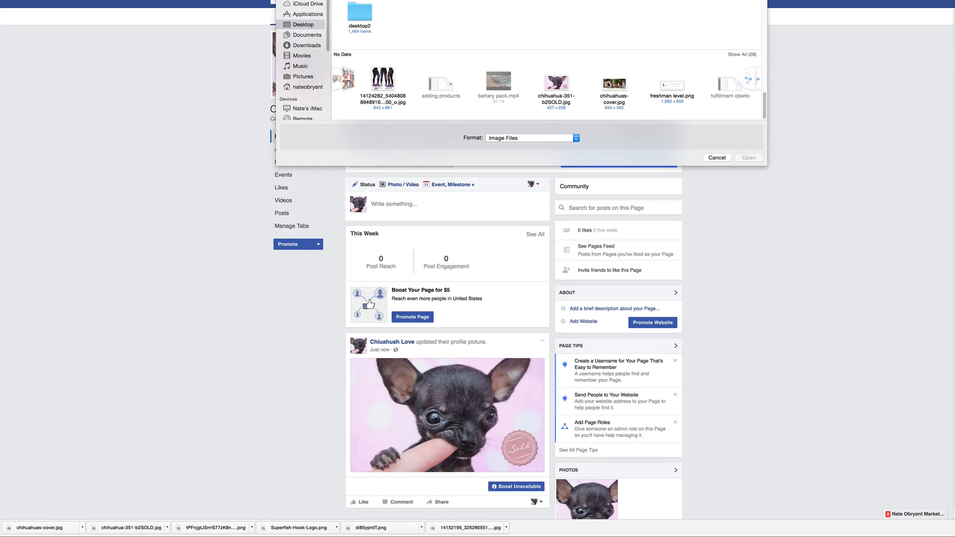
click(613, 86)
click(741, 158)
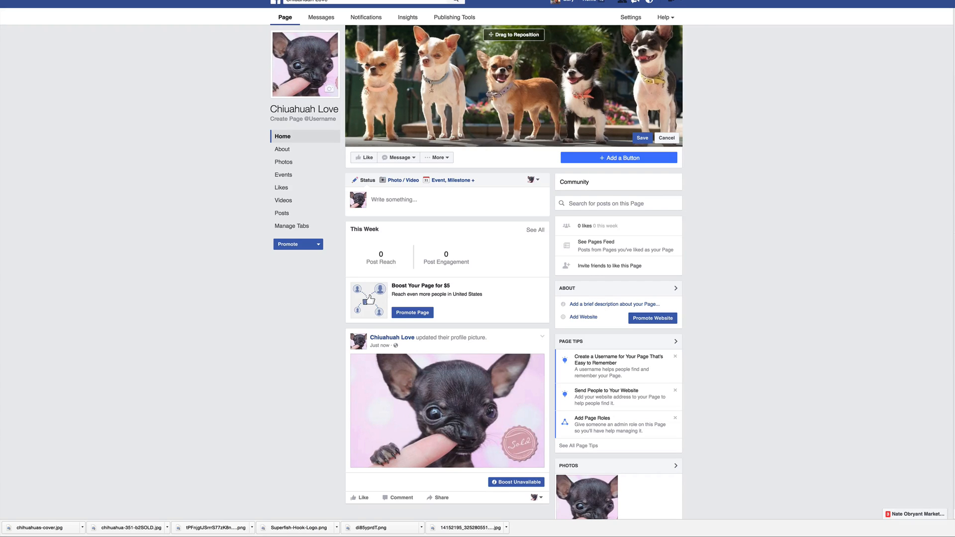
click(642, 138)
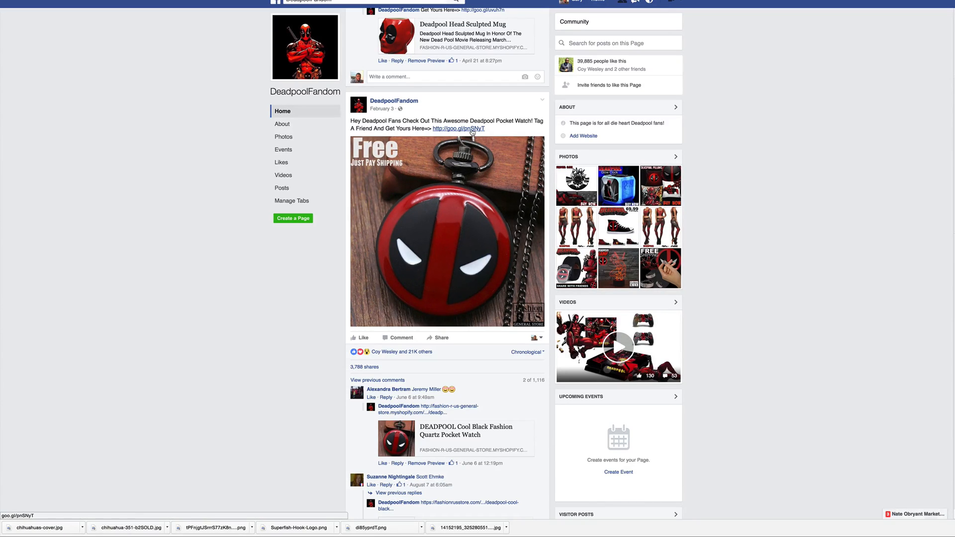
Examine the DeadpoolFandom page's product posts, such as the pocket watch, long sleeve shirt and hoodies, with their calls to action, links and comment replies
scroll(472, 133, down, 1)
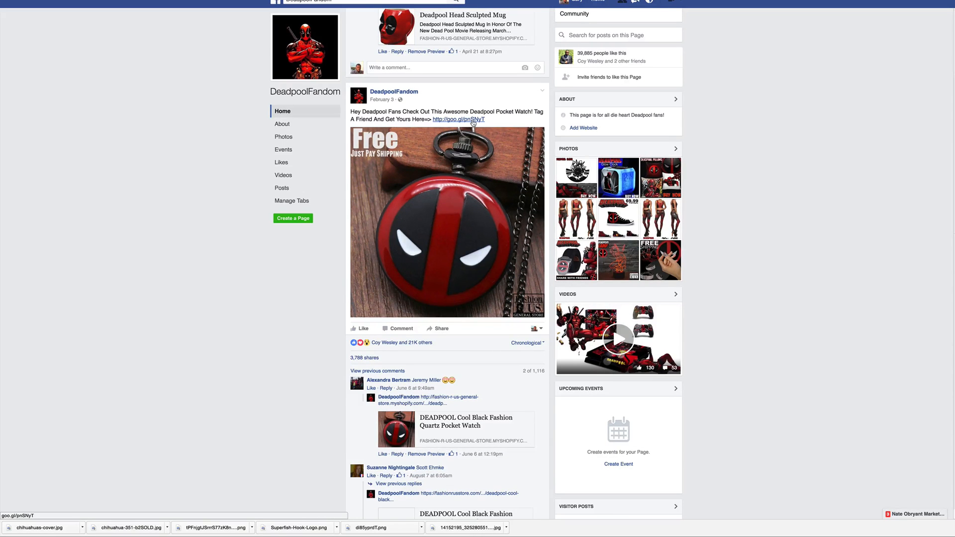
scroll(473, 122, up, 1)
click(472, 122)
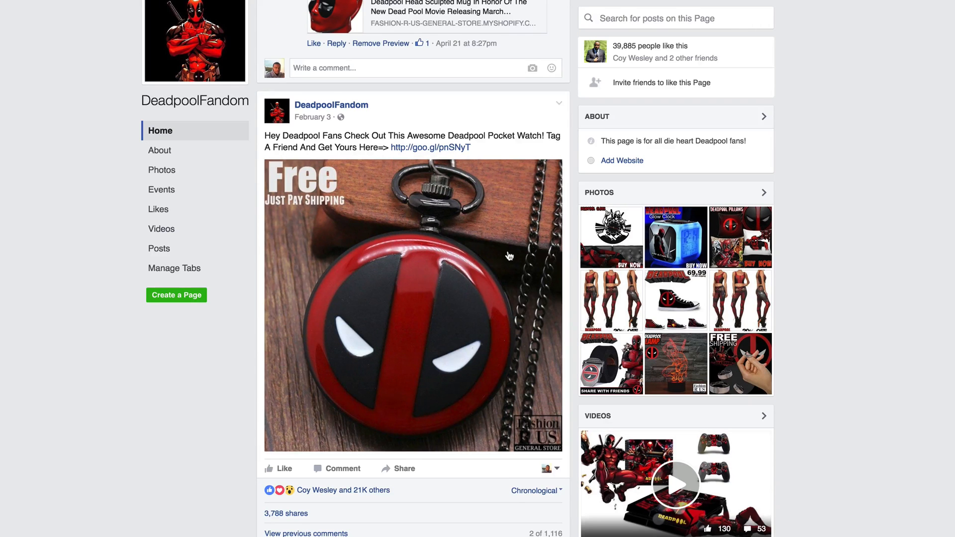
scroll(509, 256, up, 20)
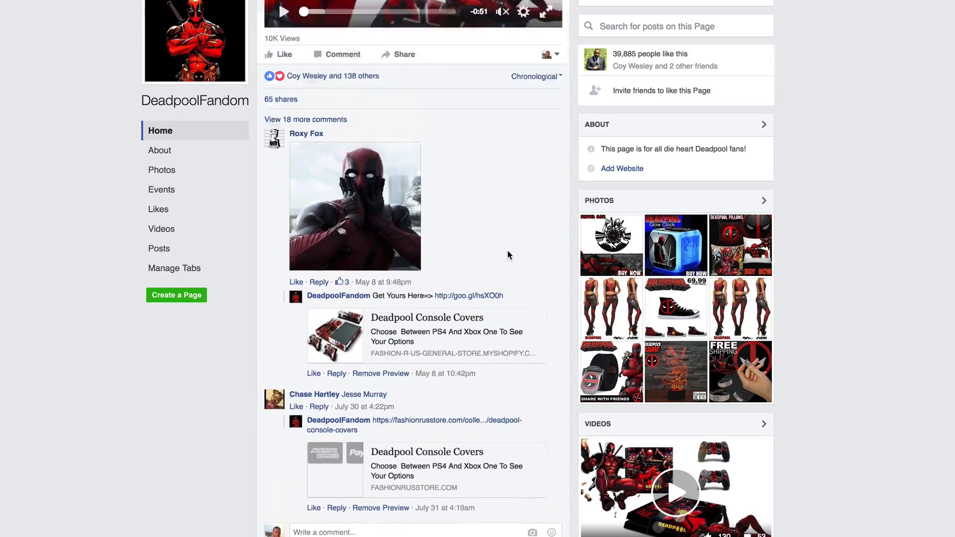
scroll(507, 255, up, 20)
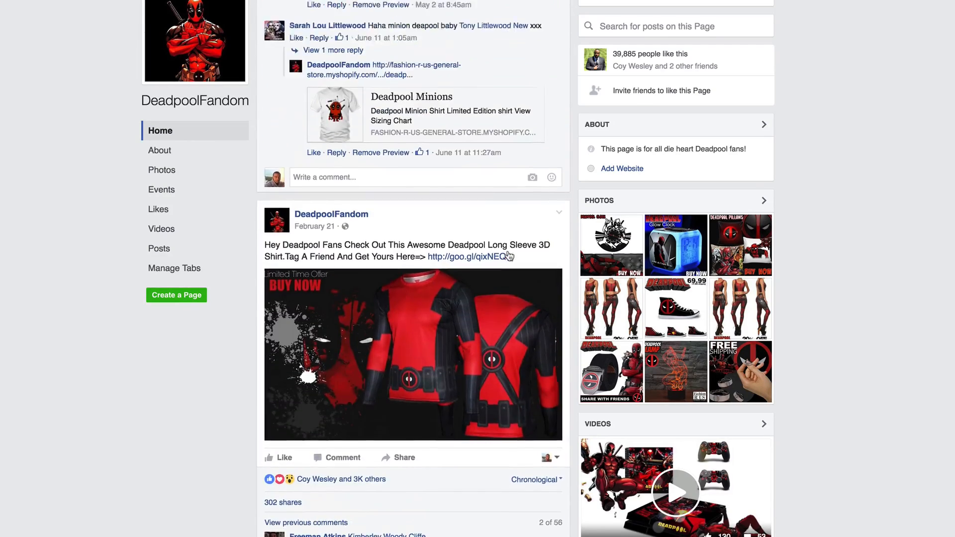
scroll(510, 256, up, 20)
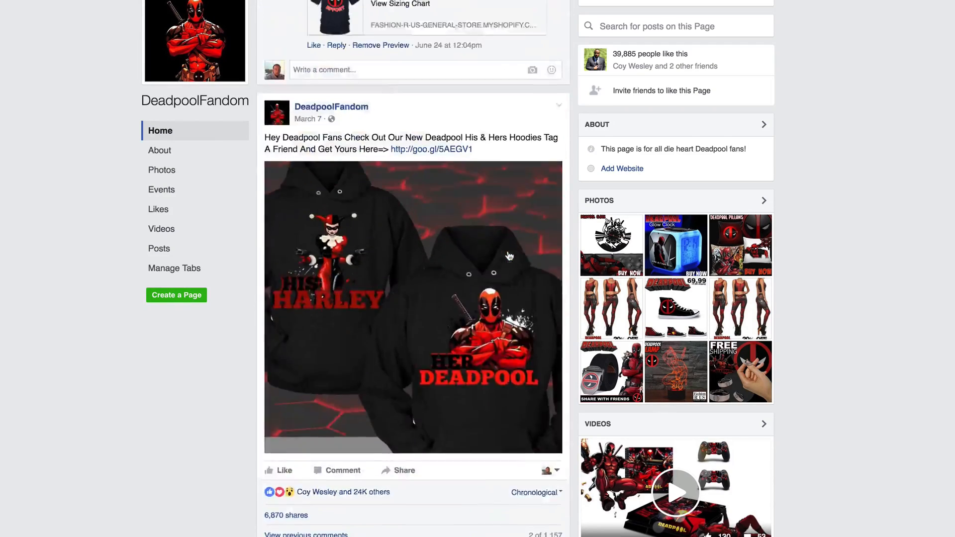
scroll(509, 255, up, 3)
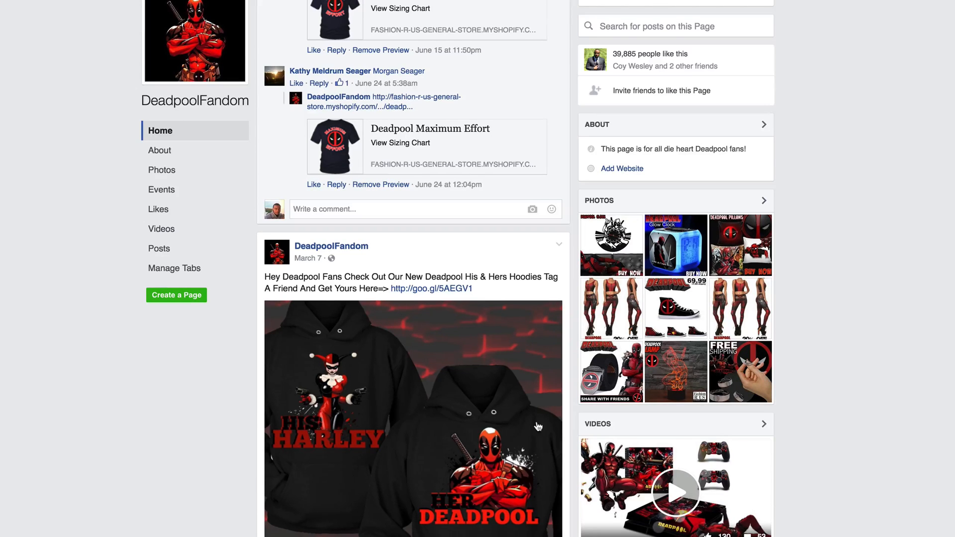
scroll(507, 426, down, 9)
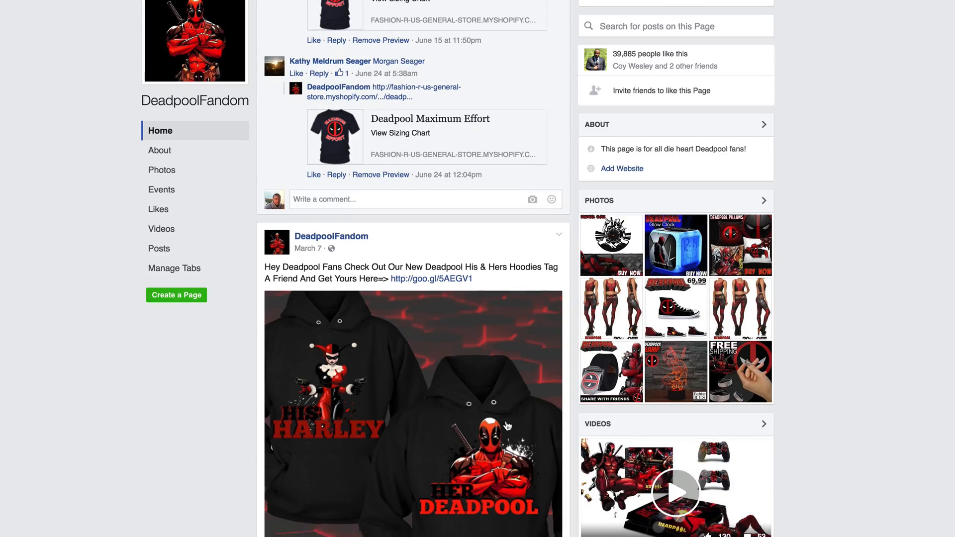
scroll(507, 425, down, 18)
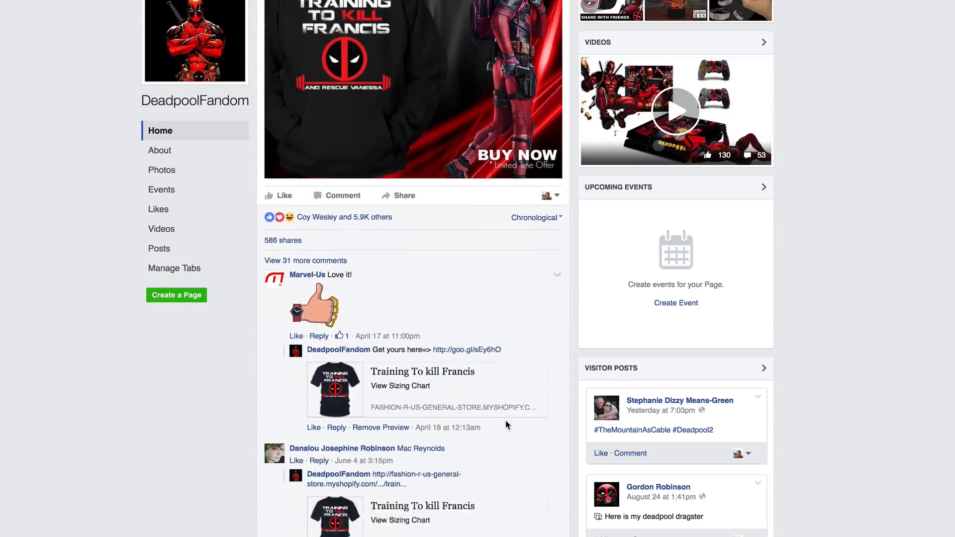
scroll(507, 426, down, 20)
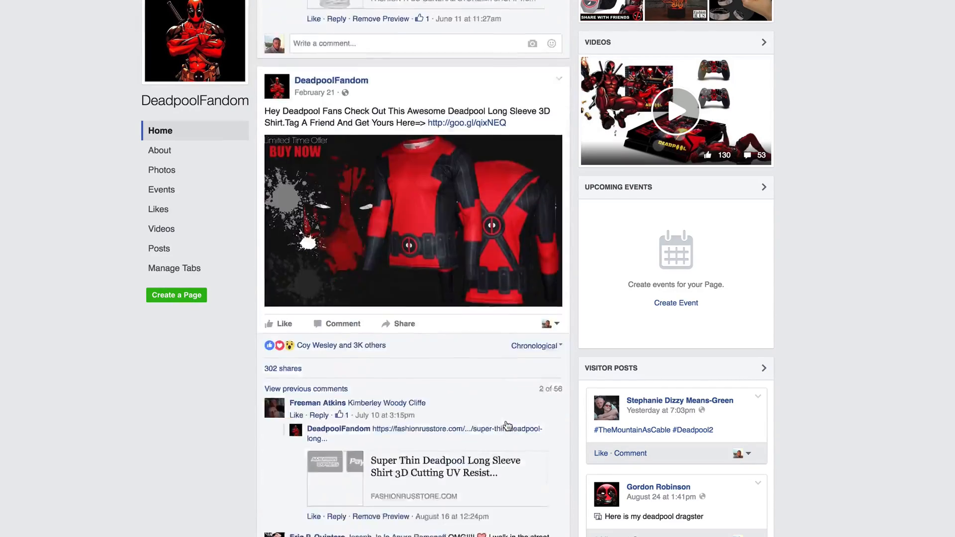
scroll(508, 426, down, 19)
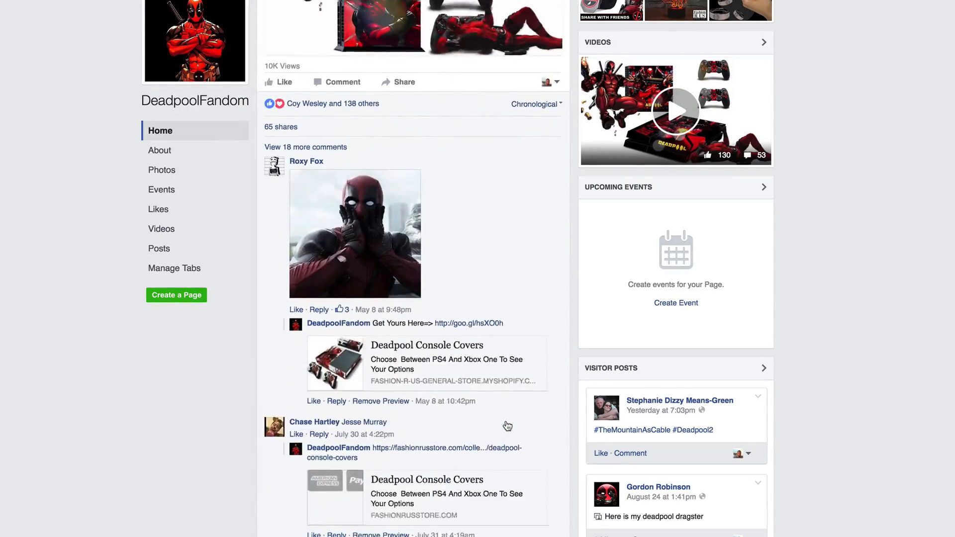
scroll(507, 425, down, 9)
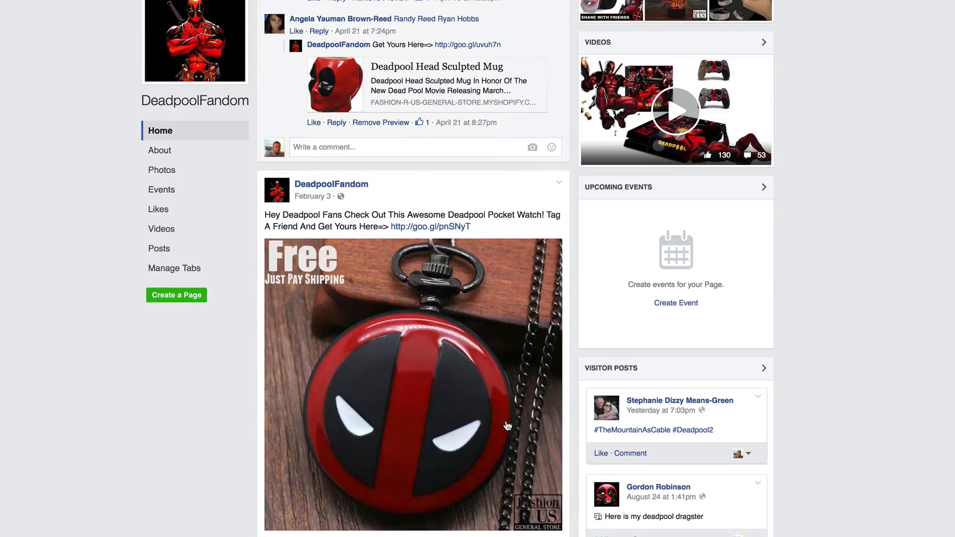